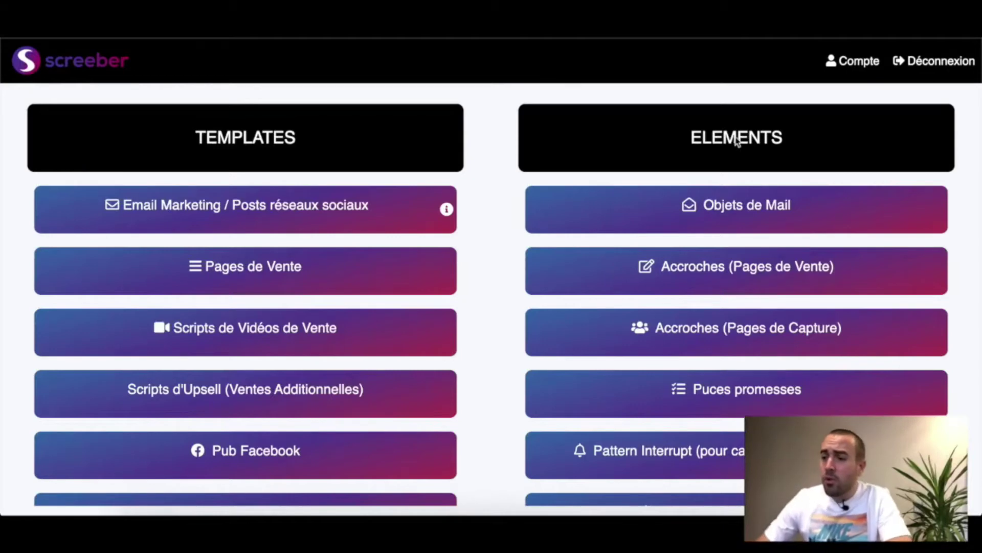
# - Look through the copywriting categories listed under ELEMENTS, from email subject lines down to paragraph connections
pyautogui.scroll(-1, 514, 221)
pyautogui.scroll(-10, 514, 222)
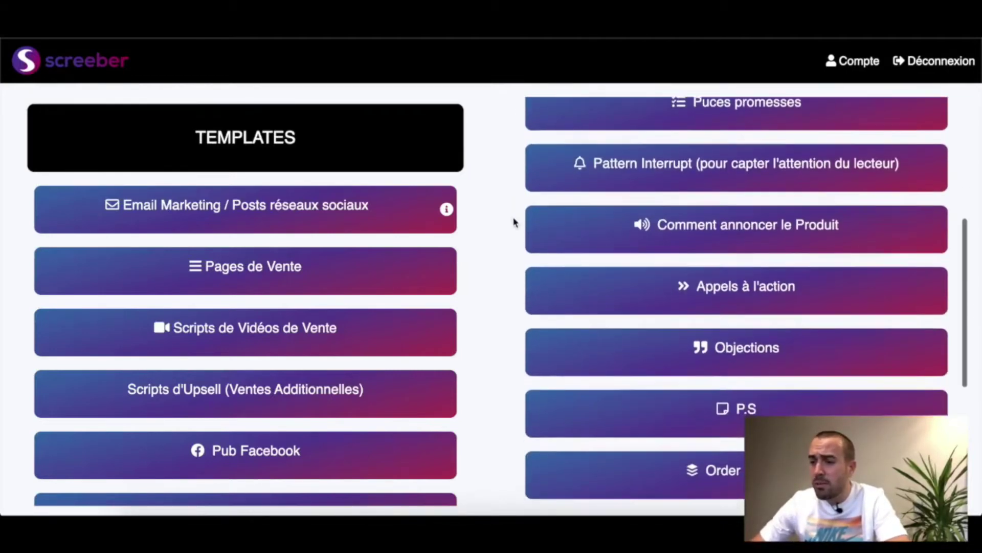
pyautogui.scroll(10, 635, 309)
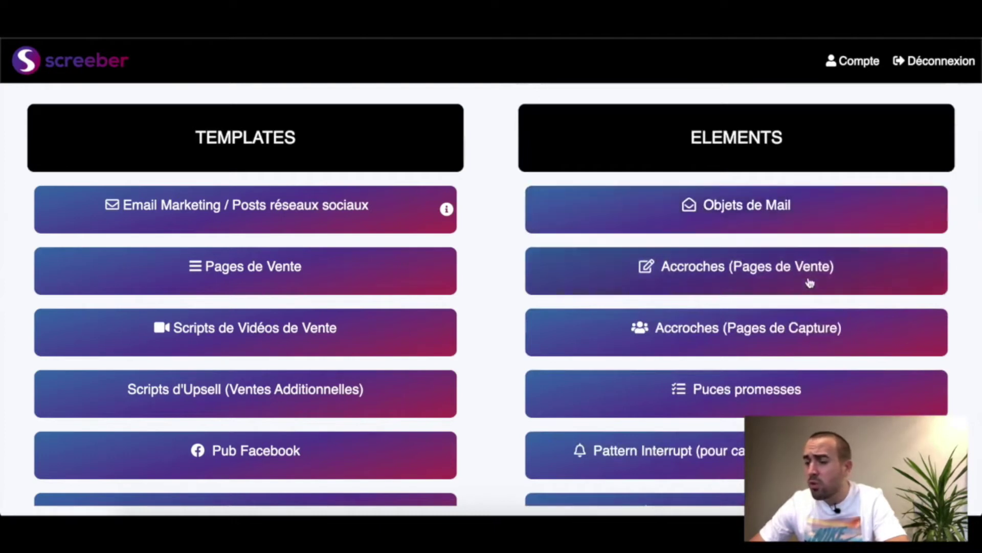
pyautogui.scroll(-2, 838, 282)
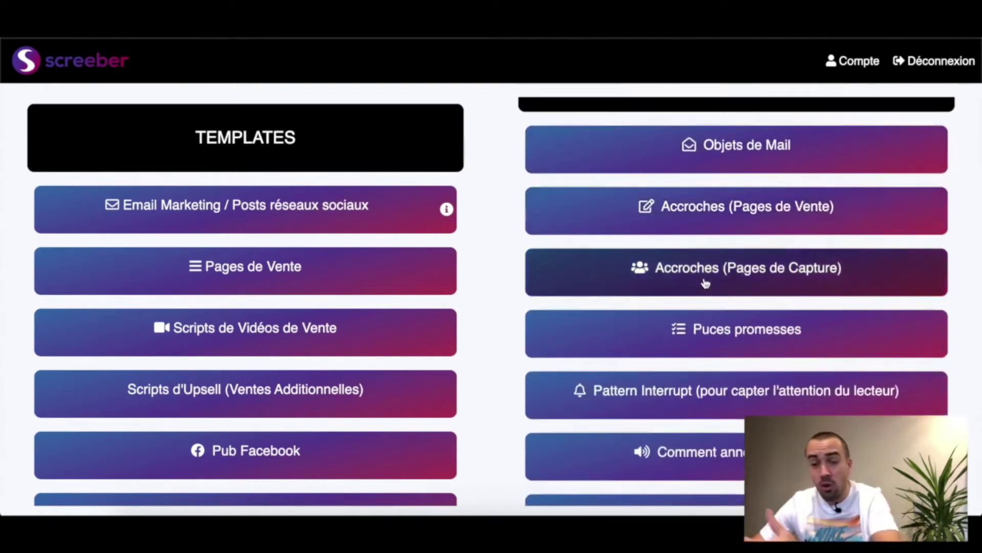
pyautogui.scroll(-2, 706, 283)
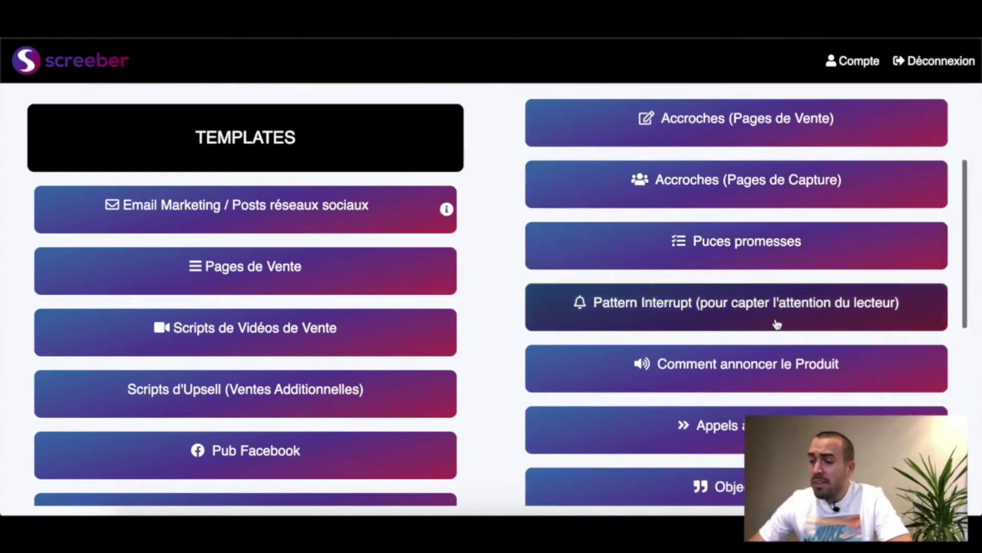
pyautogui.scroll(-3, 776, 323)
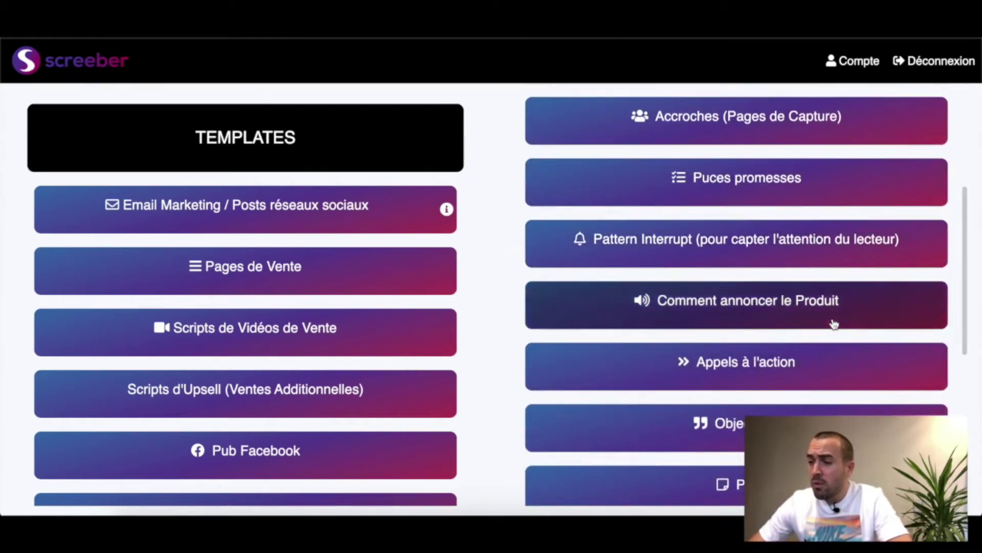
pyautogui.scroll(-2, 835, 323)
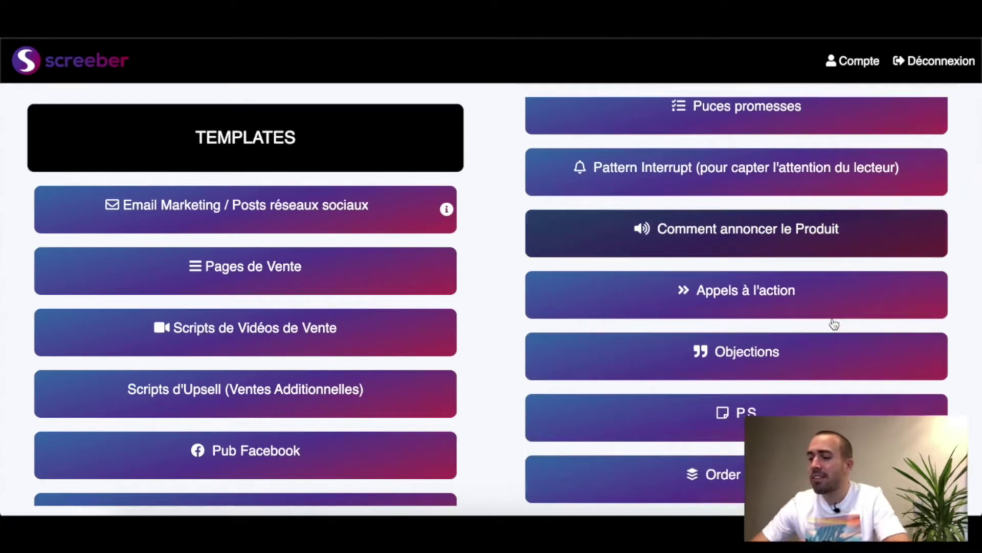
pyautogui.scroll(-2, 835, 324)
pyautogui.scroll(-2, 835, 324)
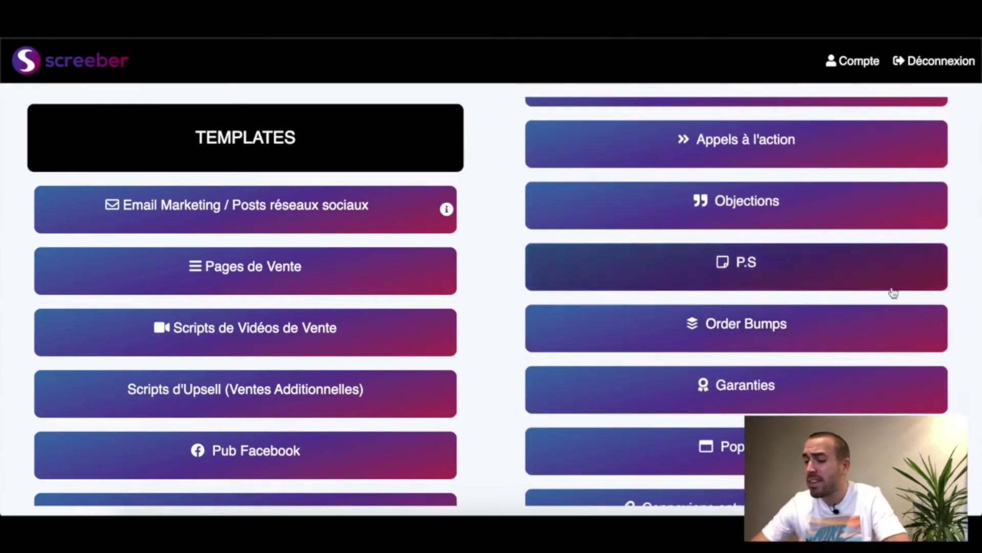
pyautogui.scroll(-3, 880, 301)
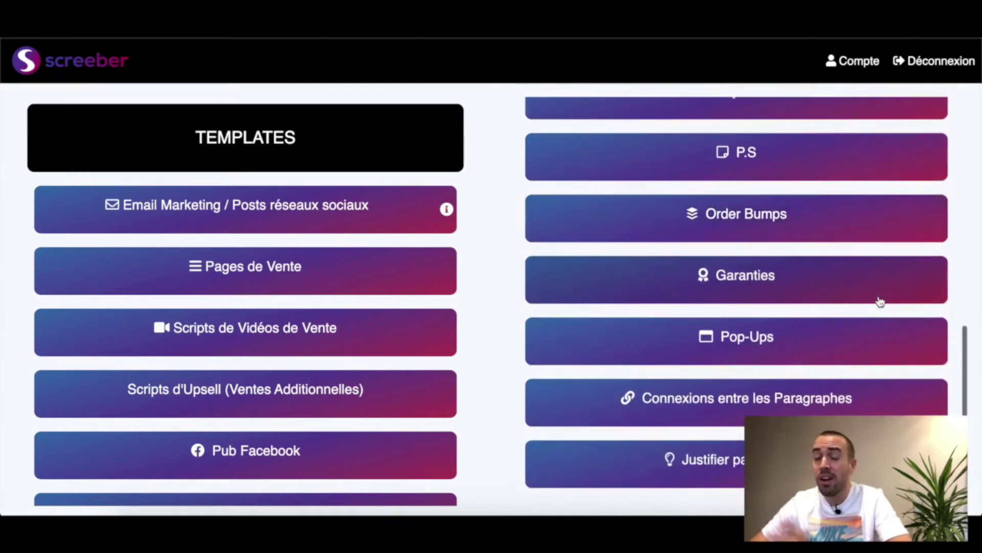
pyautogui.scroll(-1, 880, 300)
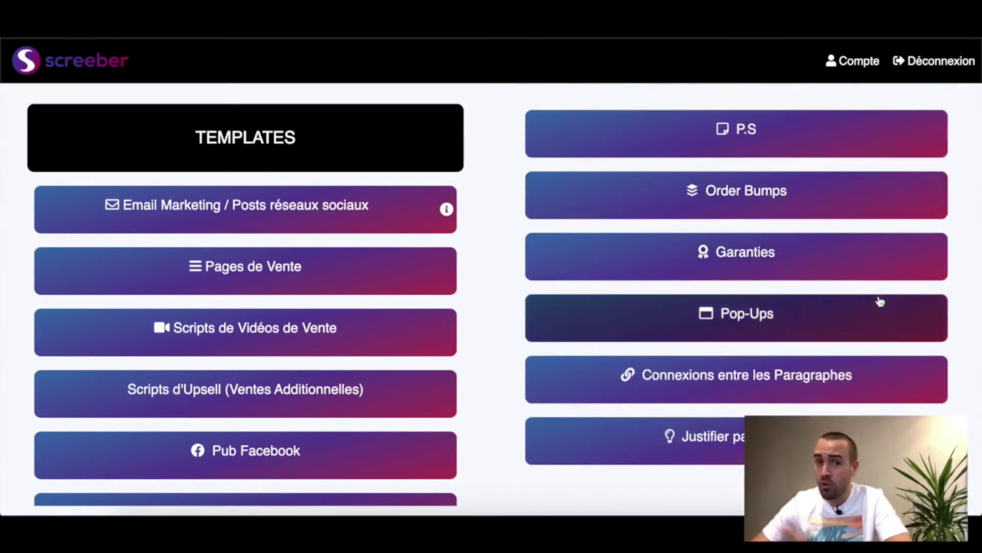
pyautogui.scroll(5, 880, 301)
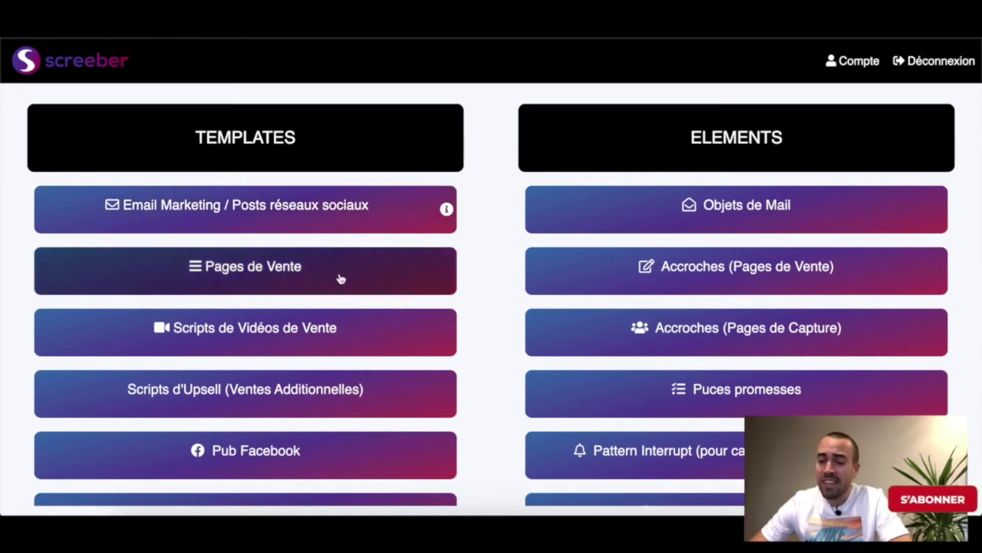
# - Open the "Cascade de bénéfices (idéal en début de séquence)" template from Emails de Vente under Email Marketing / Posts réseaux sociaux
pyautogui.scroll(-2, 351, 337)
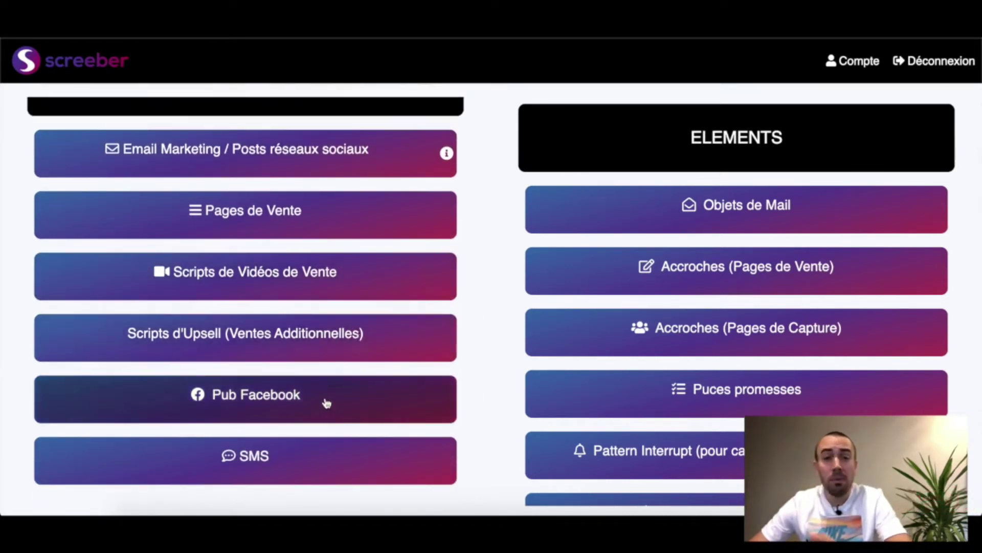
pyautogui.scroll(-1, 326, 404)
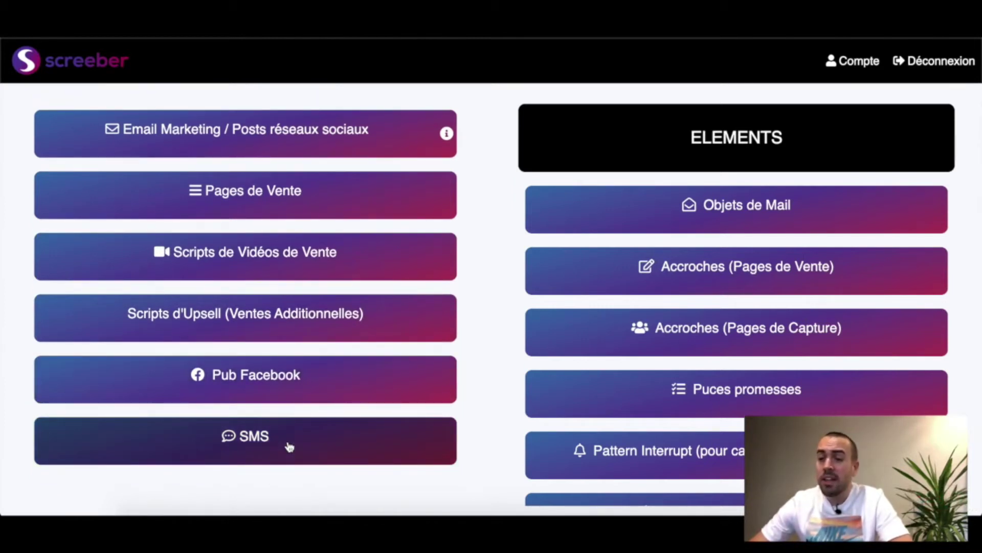
pyautogui.scroll(3, 289, 446)
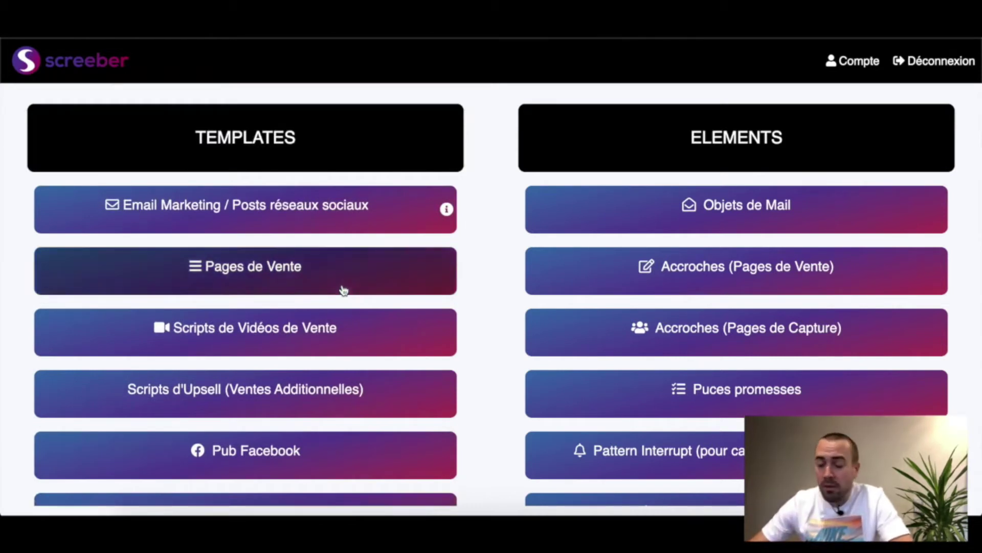
pyautogui.click(325, 224)
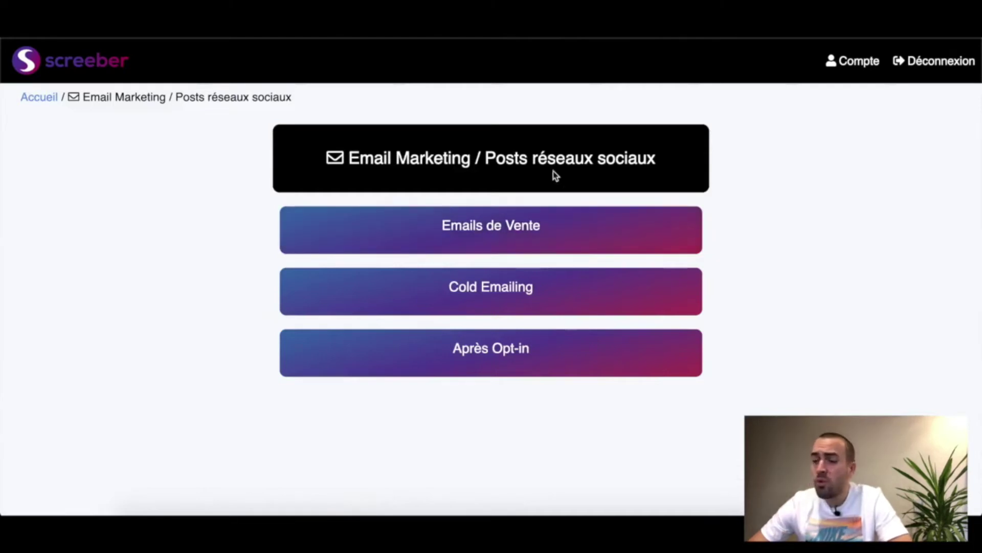
pyautogui.click(432, 250)
pyautogui.click(431, 251)
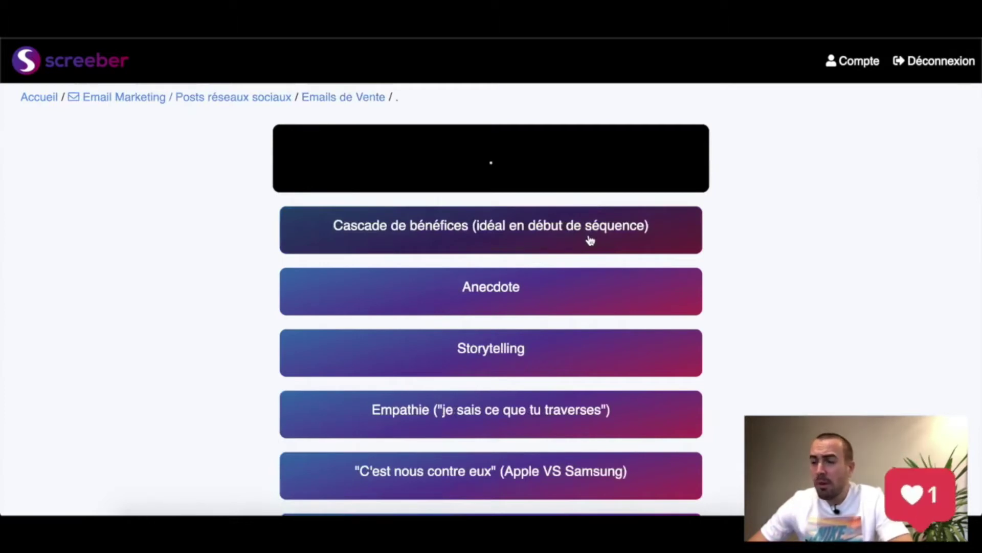
pyautogui.click(590, 239)
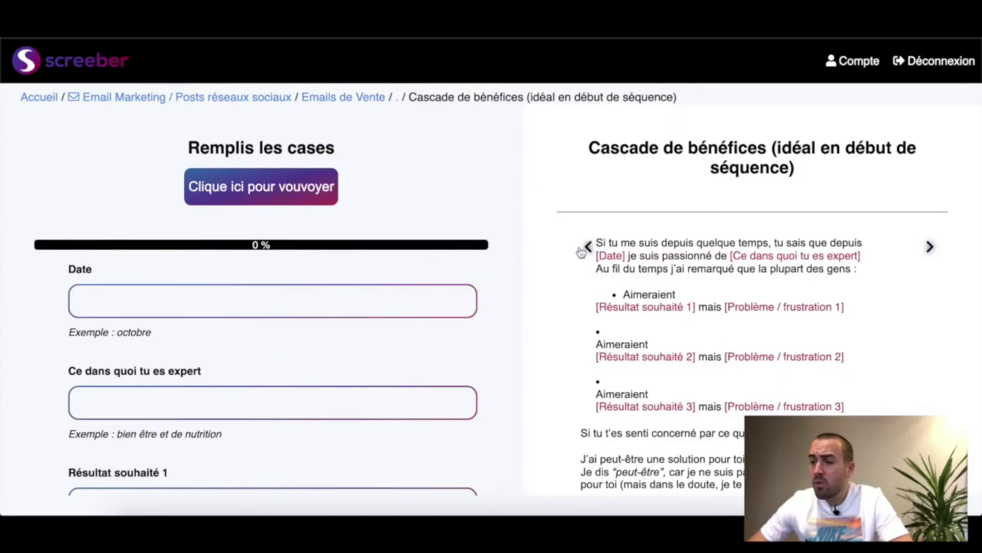
# - Examine the template's fill-in fields and the matching placeholders in the email text preview
pyautogui.scroll(-1, 535, 288)
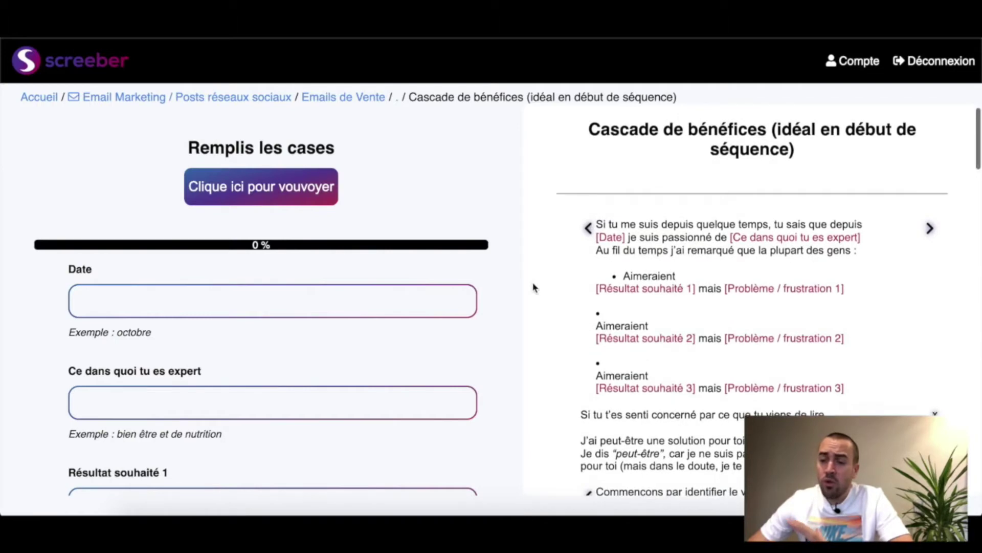
pyautogui.scroll(1, 534, 288)
pyautogui.scroll(-3, 373, 265)
pyautogui.scroll(-20, 373, 266)
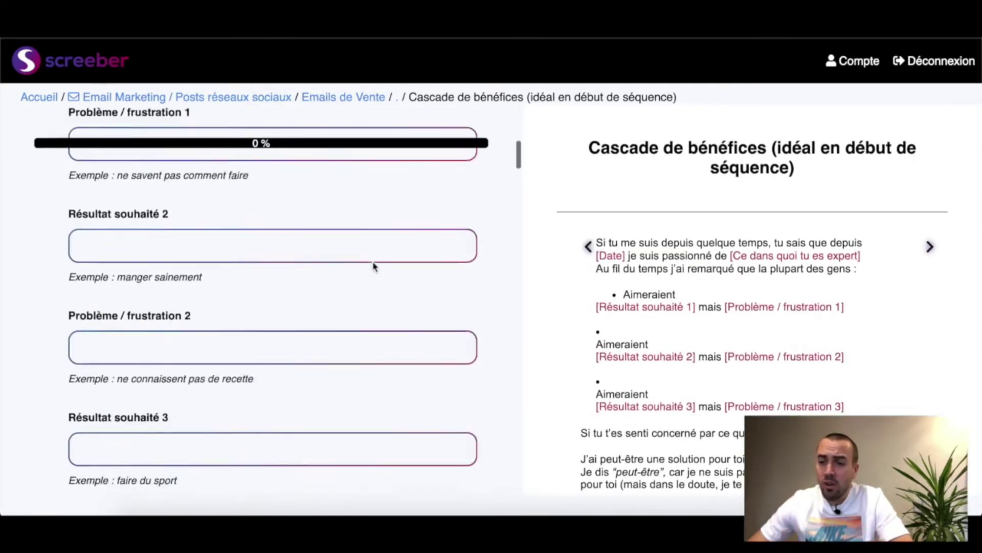
pyautogui.scroll(-20, 373, 266)
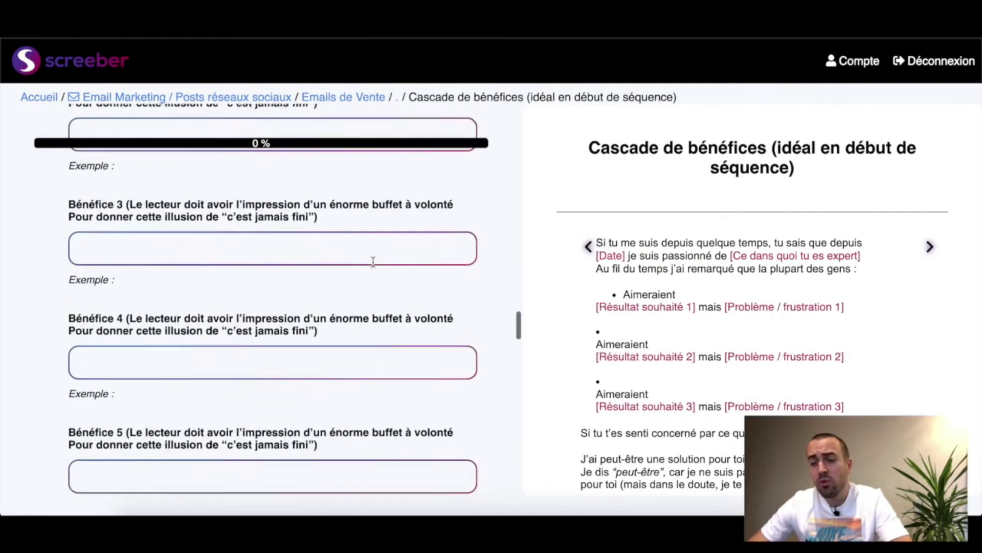
pyautogui.scroll(-9, 373, 262)
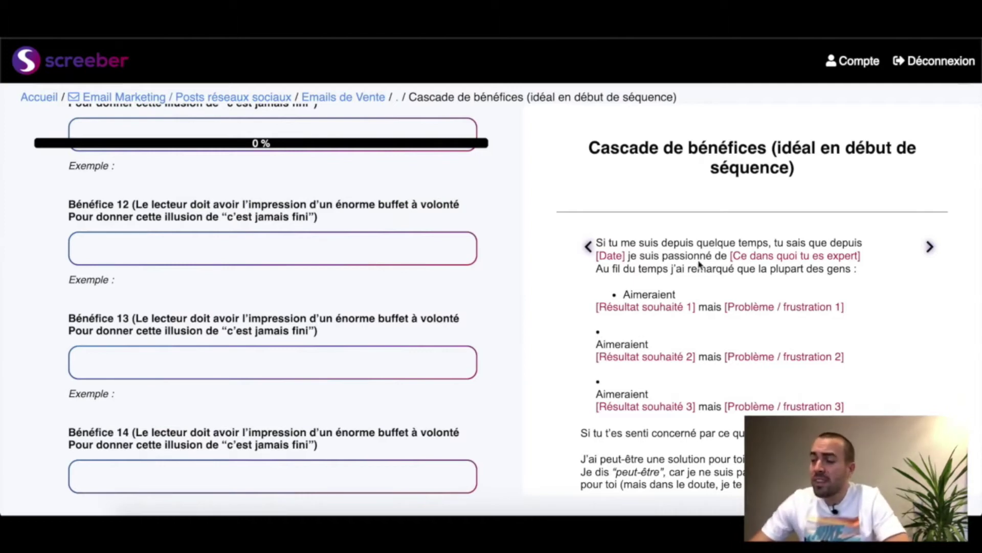
pyautogui.scroll(-10, 699, 263)
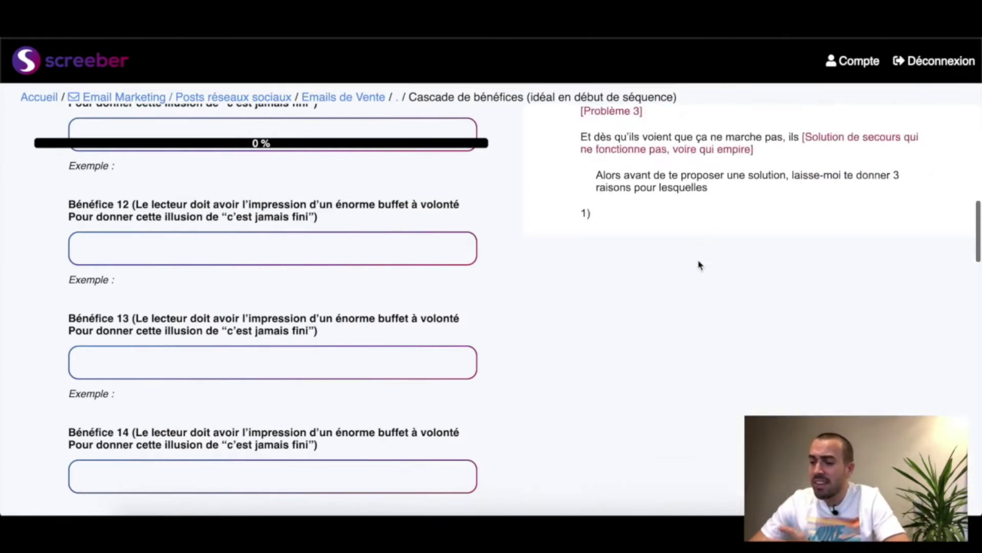
pyautogui.scroll(-8, 699, 263)
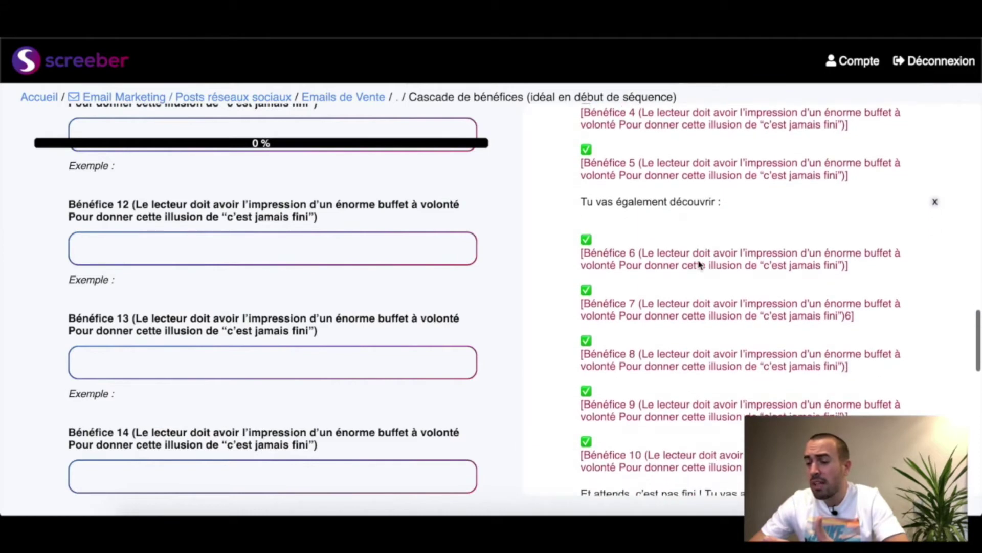
pyautogui.scroll(20, 417, 347)
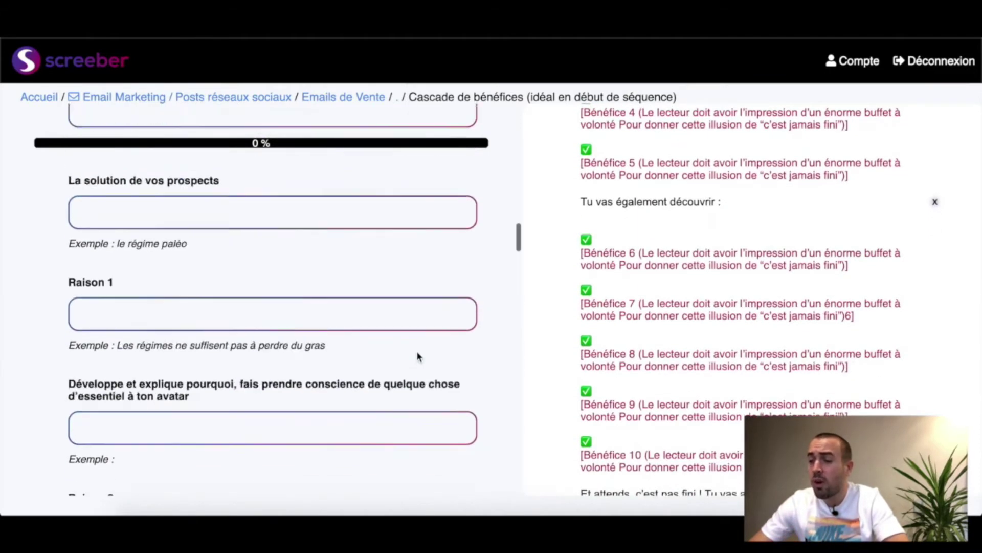
pyautogui.scroll(18, 729, 269)
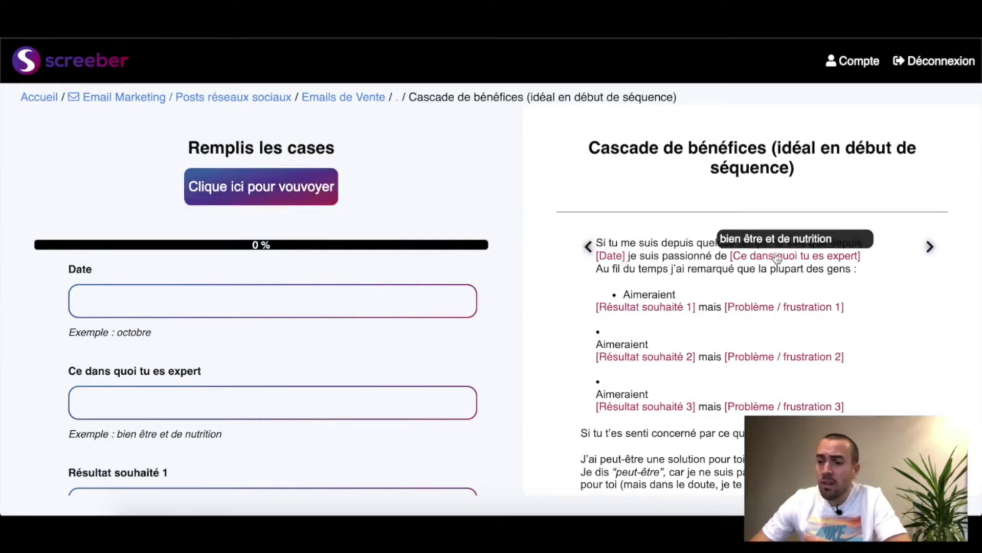
# - Try the formal "vouvoyer" version of the email text, and switch back to the informal "tutoyer" wording
pyautogui.click(268, 193)
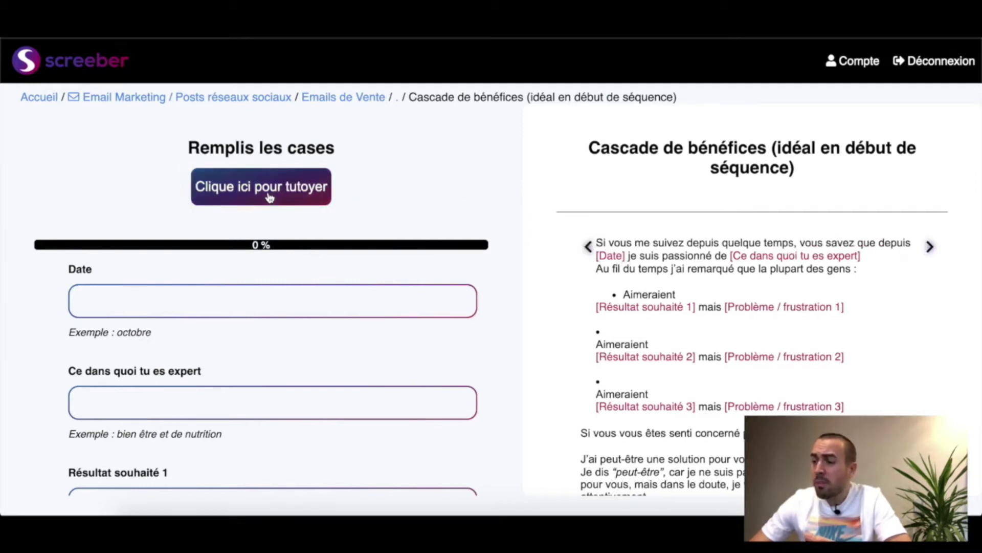
pyautogui.scroll(-5, 779, 282)
pyautogui.scroll(4, 779, 283)
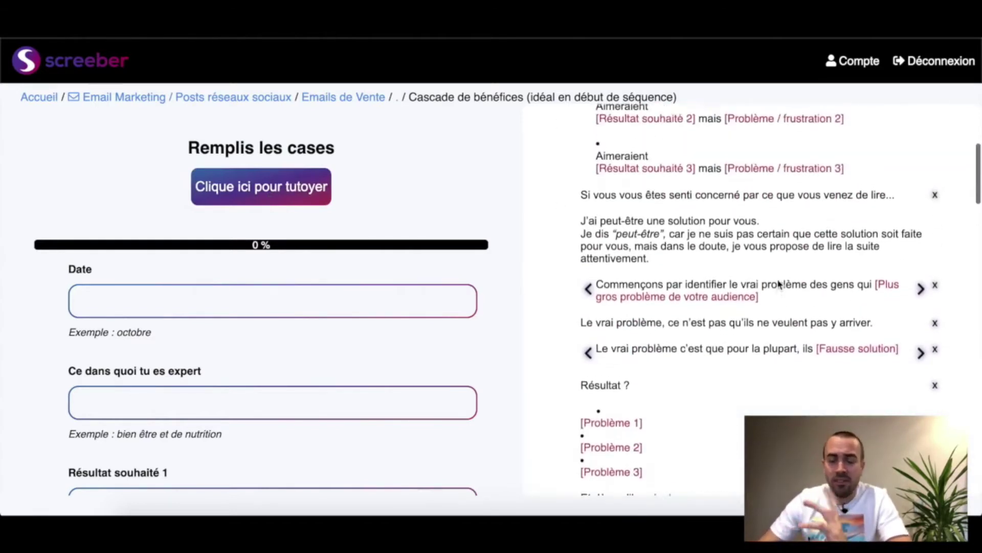
pyautogui.scroll(2, 780, 283)
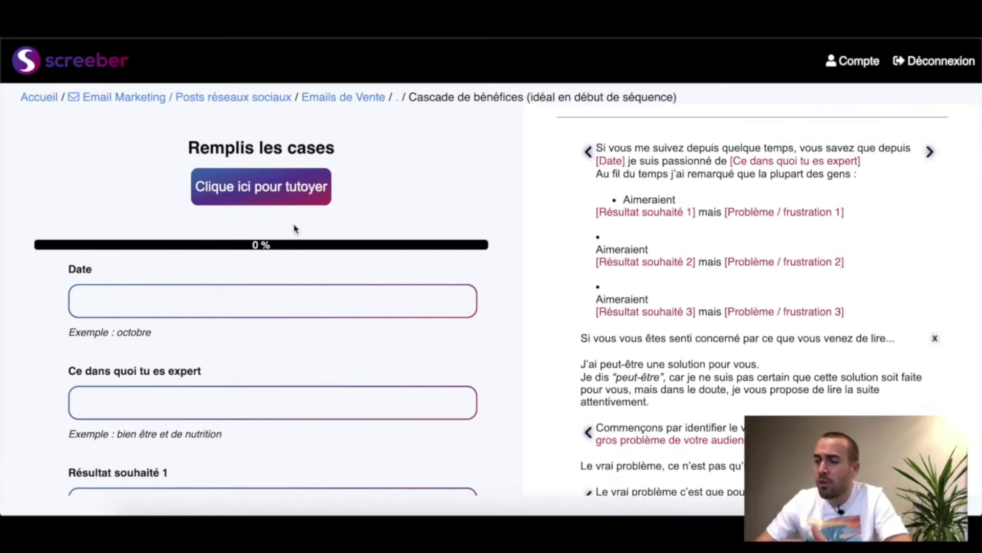
pyautogui.scroll(2, 651, 282)
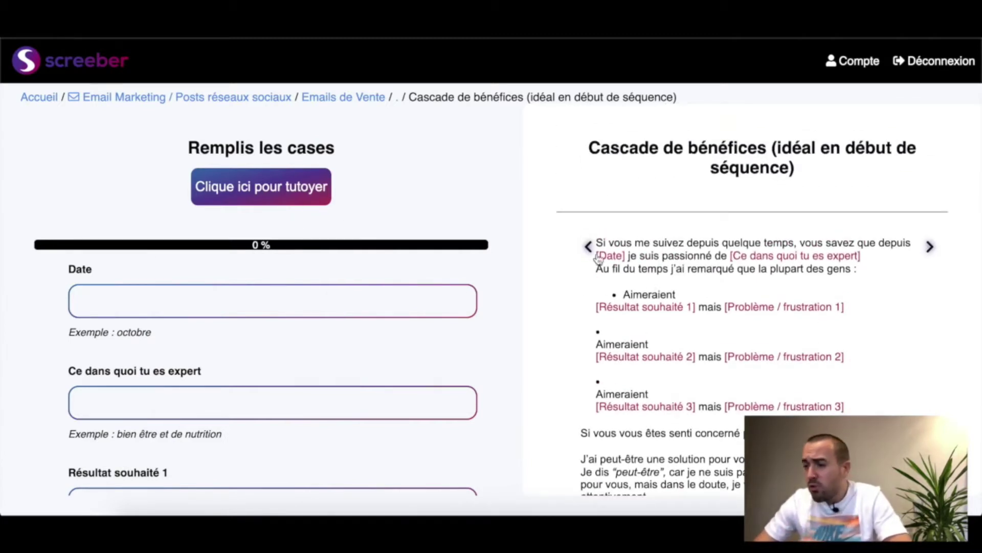
pyautogui.click(282, 187)
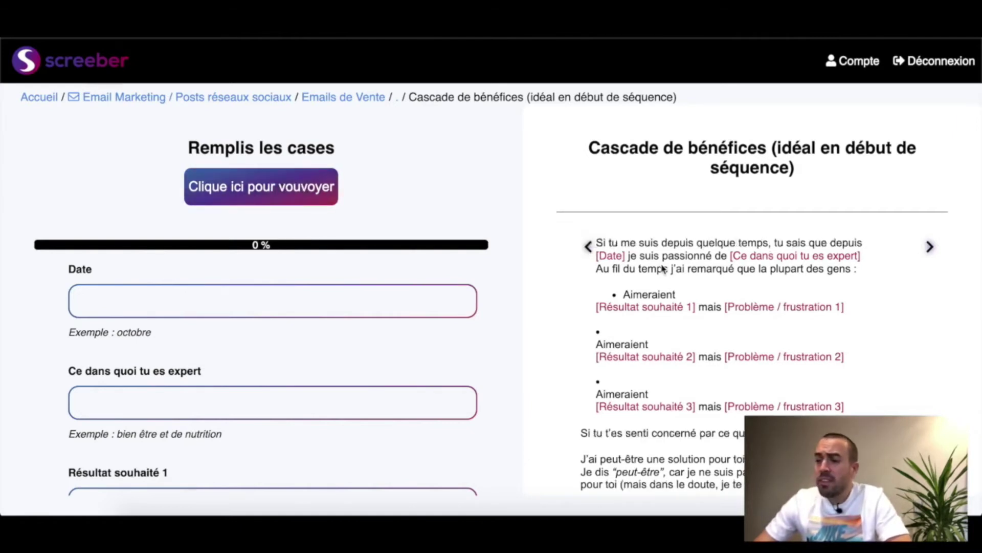
# - Fill in the Date placeholder with "novembre" and the "Ce dans quoi tu es expert" placeholder with "webmarketing"
pyautogui.moveTo(626, 260)
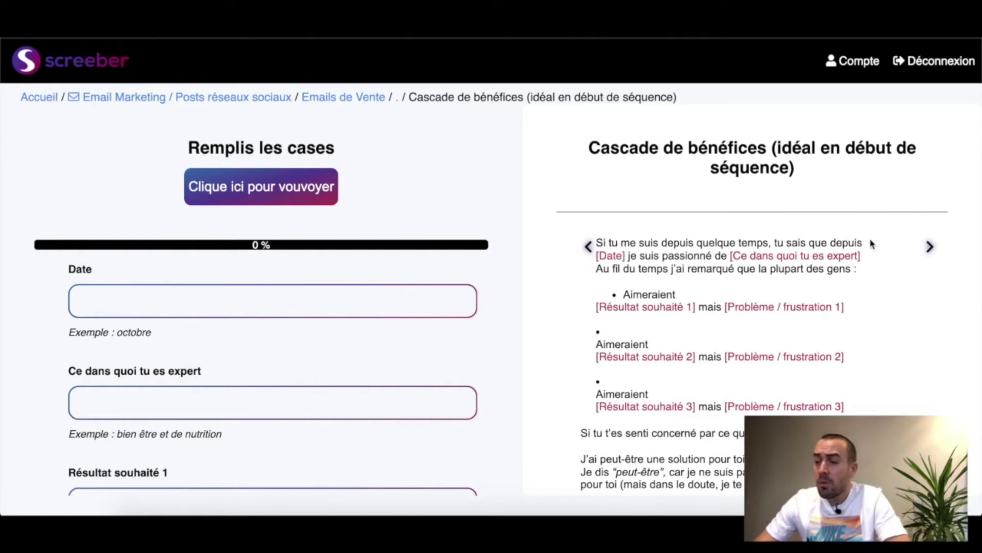
pyautogui.click(614, 262)
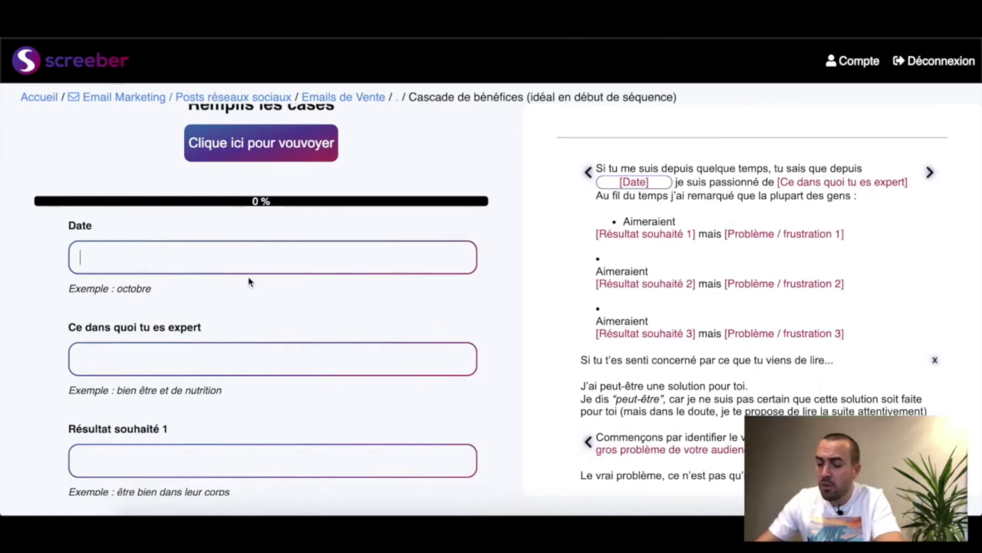
pyautogui.write('novembre')
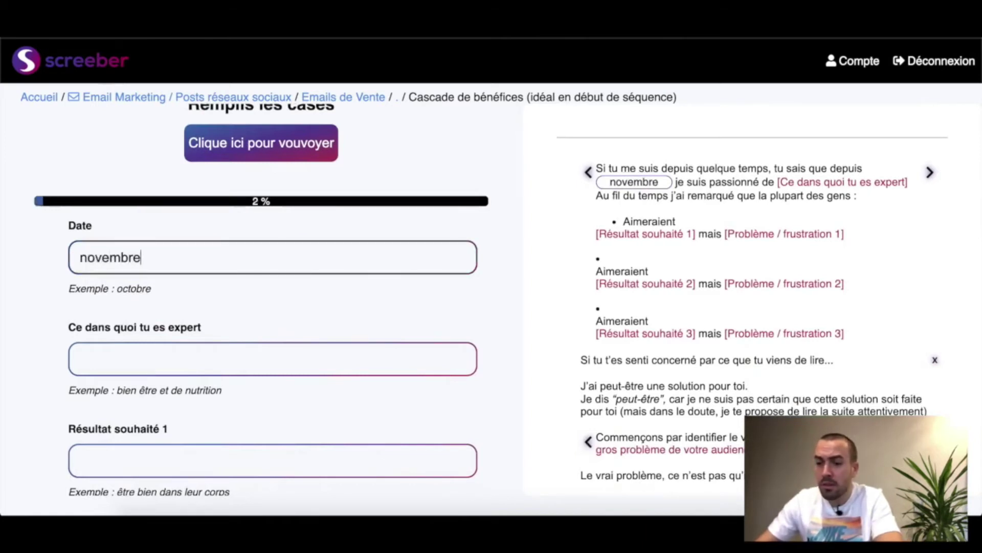
pyautogui.click(514, 310)
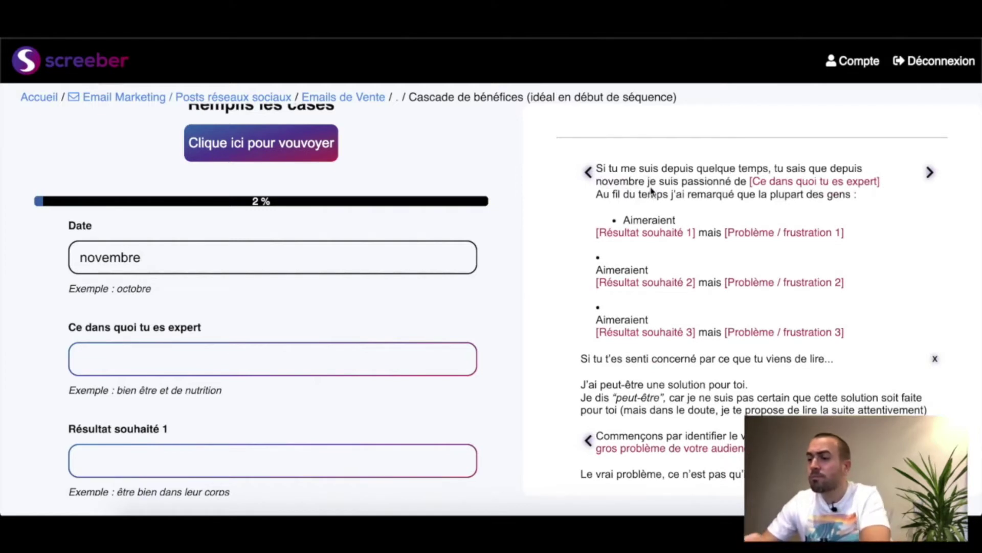
pyautogui.moveTo(752, 188)
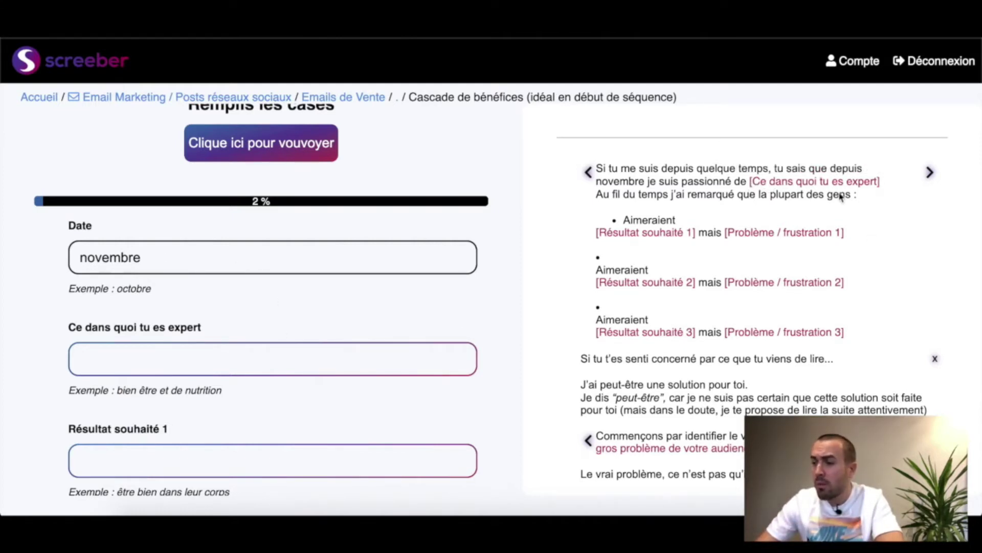
pyautogui.click(814, 183)
pyautogui.write('webmarketing')
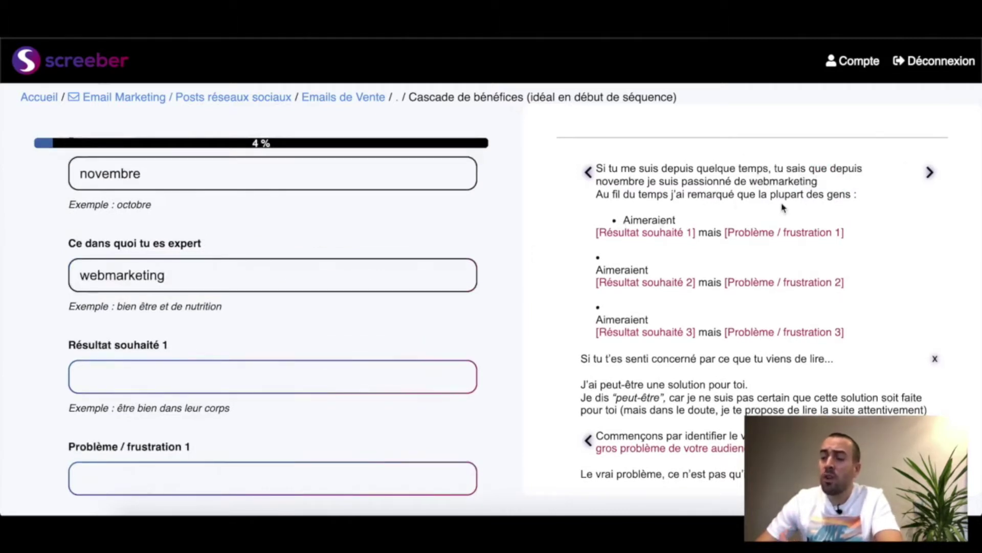
# - Fill in the "Résultat souhaité 1" placeholder with "vendre leur formation par mail"
pyautogui.scroll(-1, 456, 331)
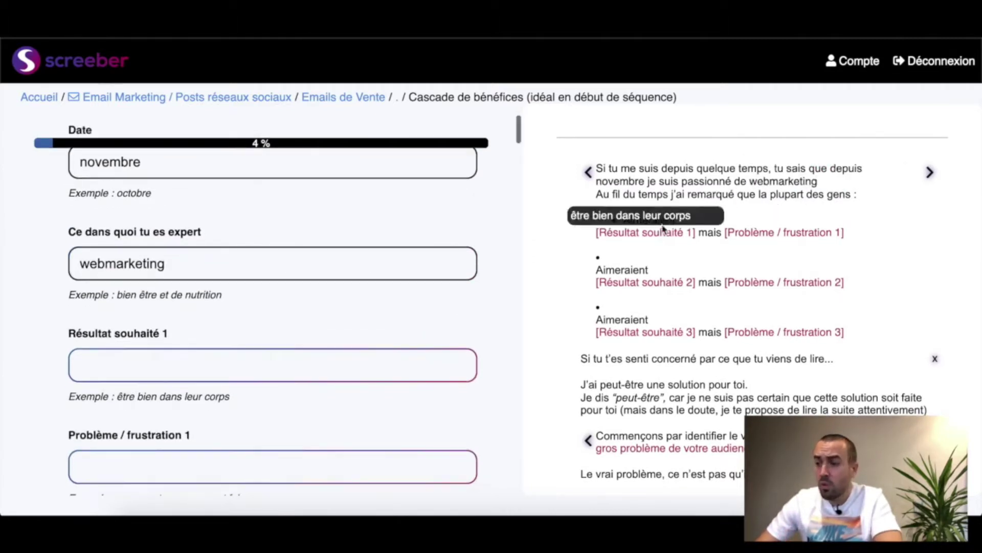
pyautogui.moveTo(749, 236)
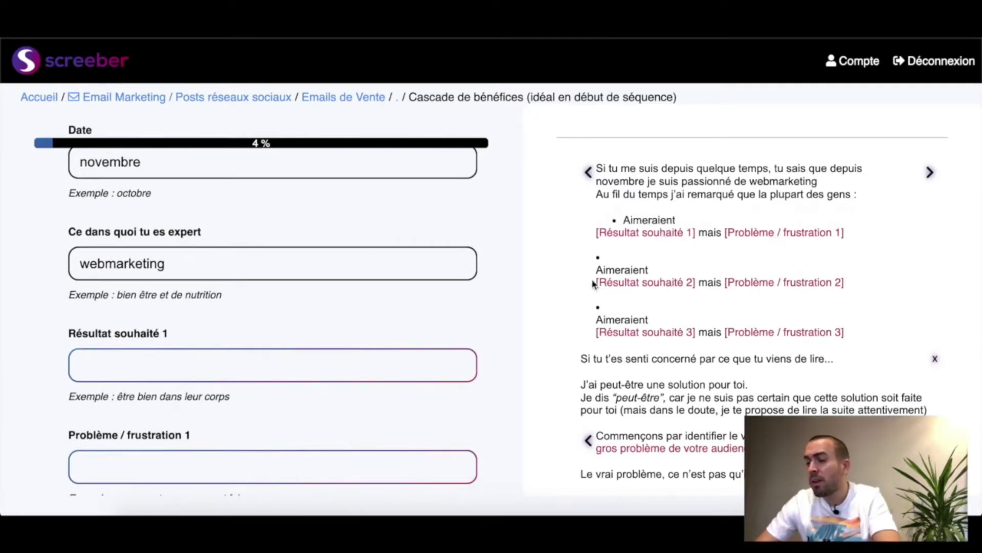
pyautogui.scroll(2, 586, 285)
pyautogui.scroll(-3, 542, 305)
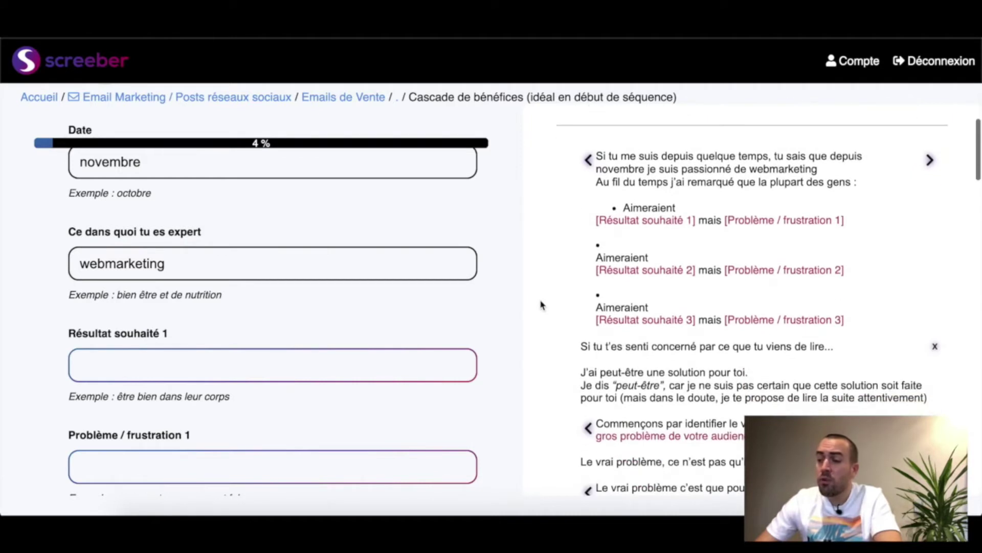
pyautogui.write('vendree')
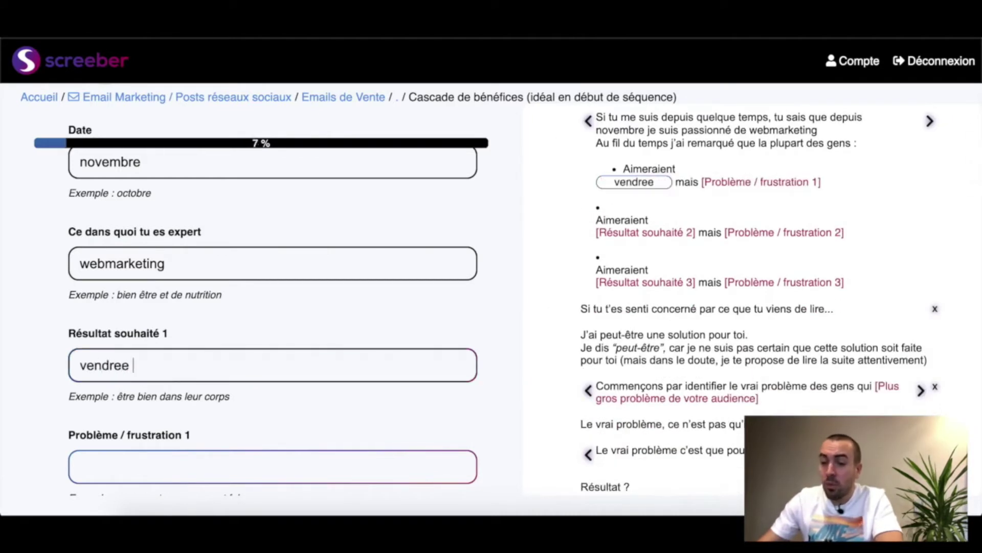
pyautogui.press('BackSpace')
pyautogui.press('BackSpace')
pyautogui.write('leur ')
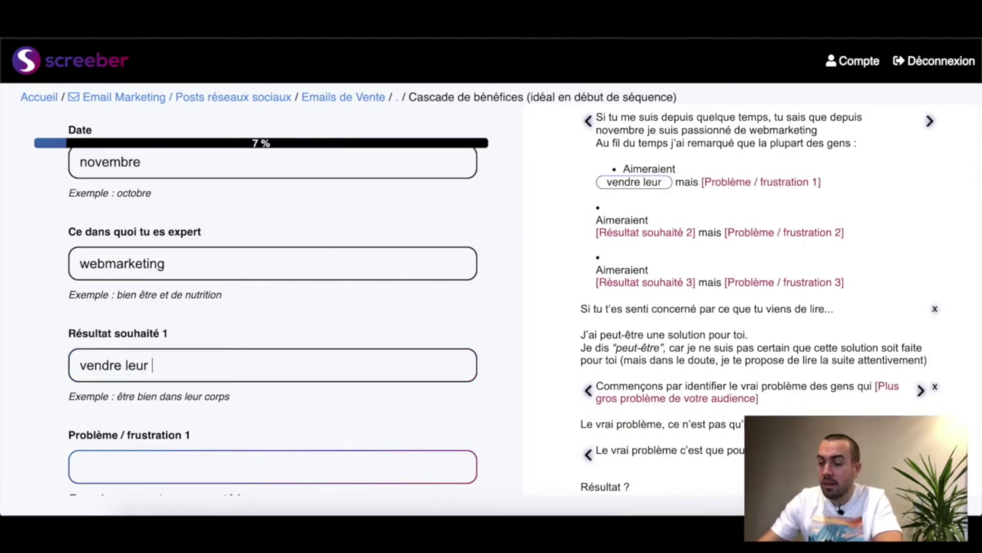
pyautogui.write('pro')
pyautogui.press('BackSpace')
pyautogui.press('BackSpace')
pyautogui.press('BackSpace')
pyautogui.write('f')
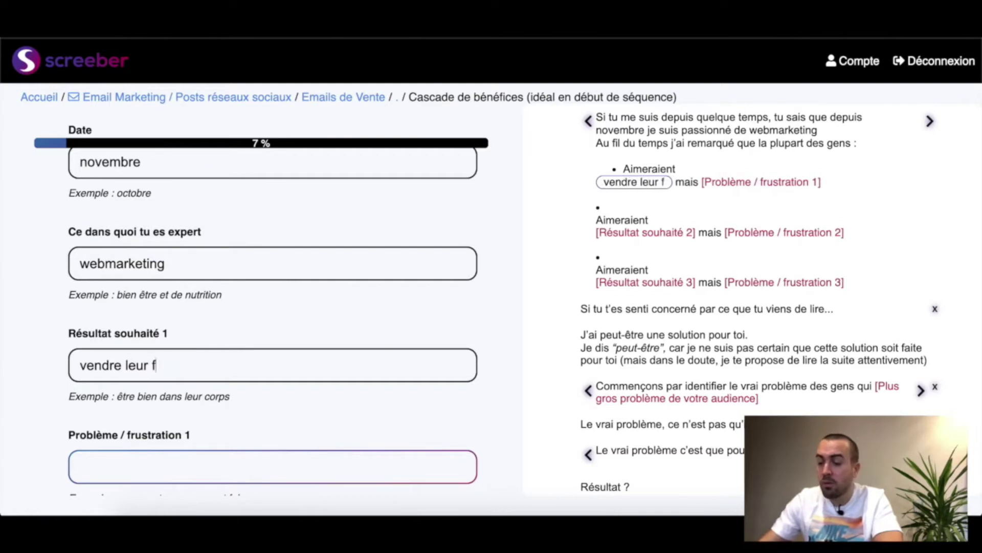
pyautogui.write('ormation pa')
pyautogui.write('r')
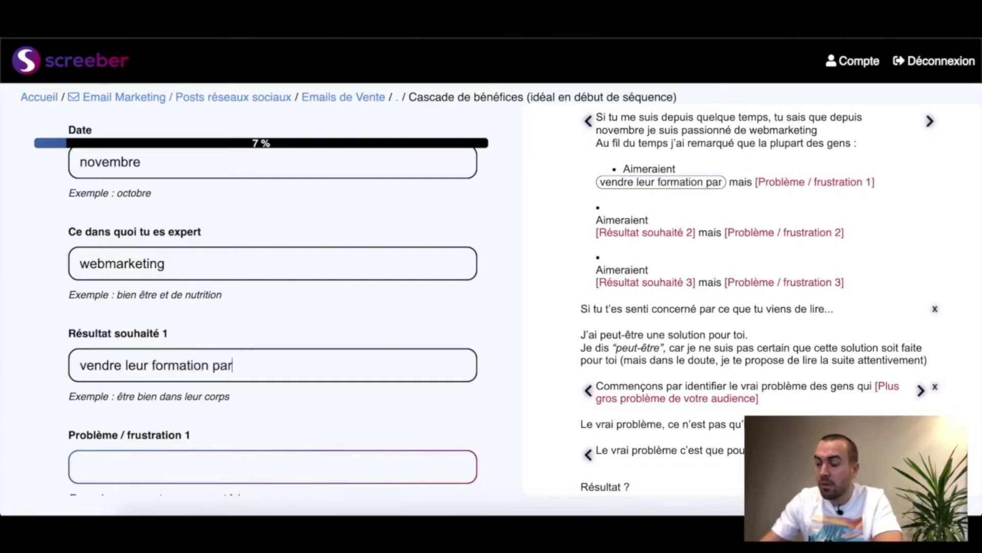
pyautogui.write(' mail')
# - Fill in the "Problème / frustration 1" field with "mais ne savent pas comment faire"
pyautogui.press('Tab')
pyautogui.write('mais')
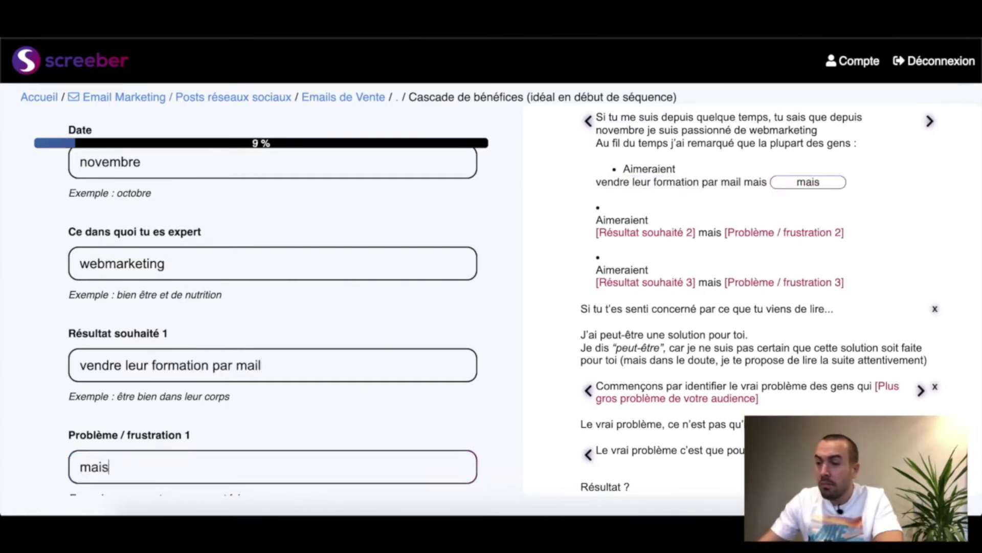
pyautogui.write(' ne saven')
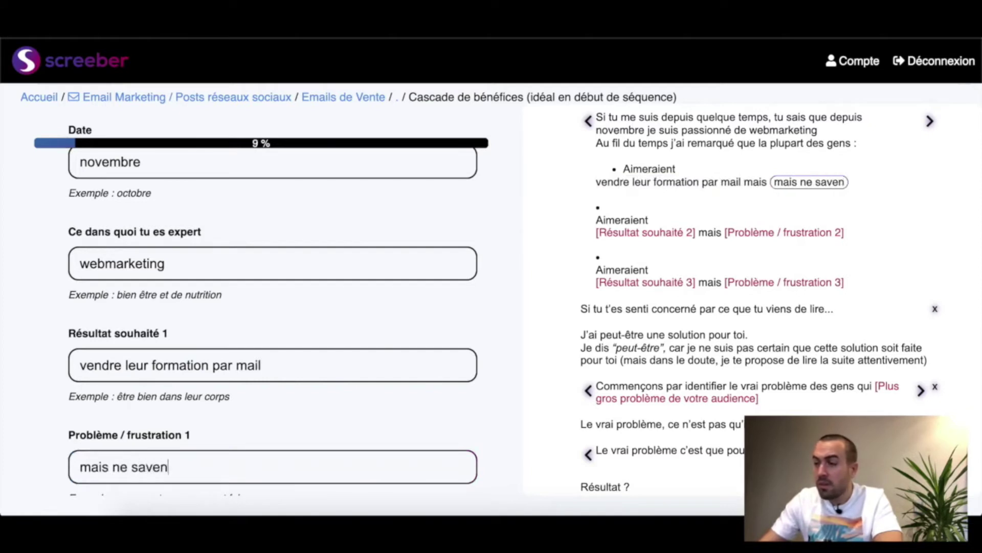
pyautogui.write('t pas comme')
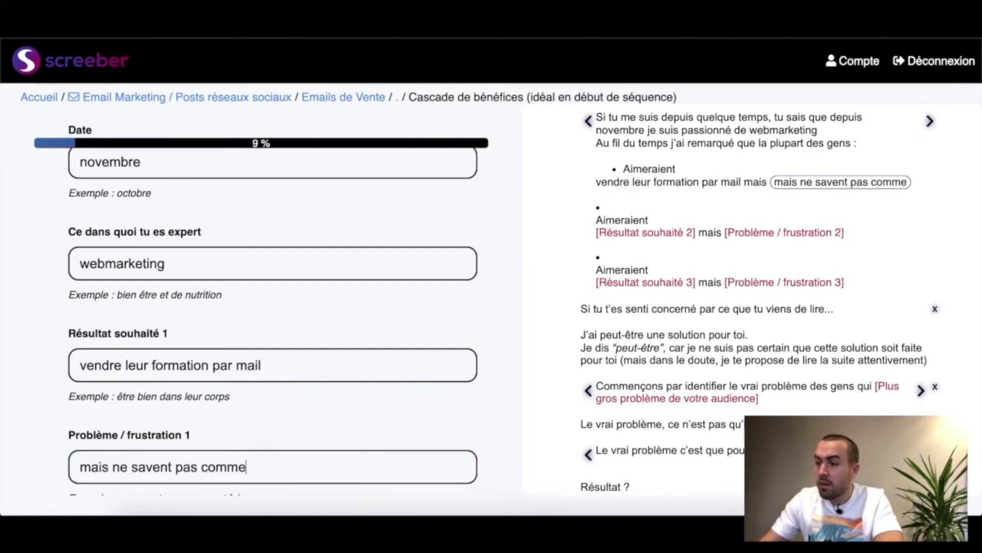
pyautogui.write('nt faire')
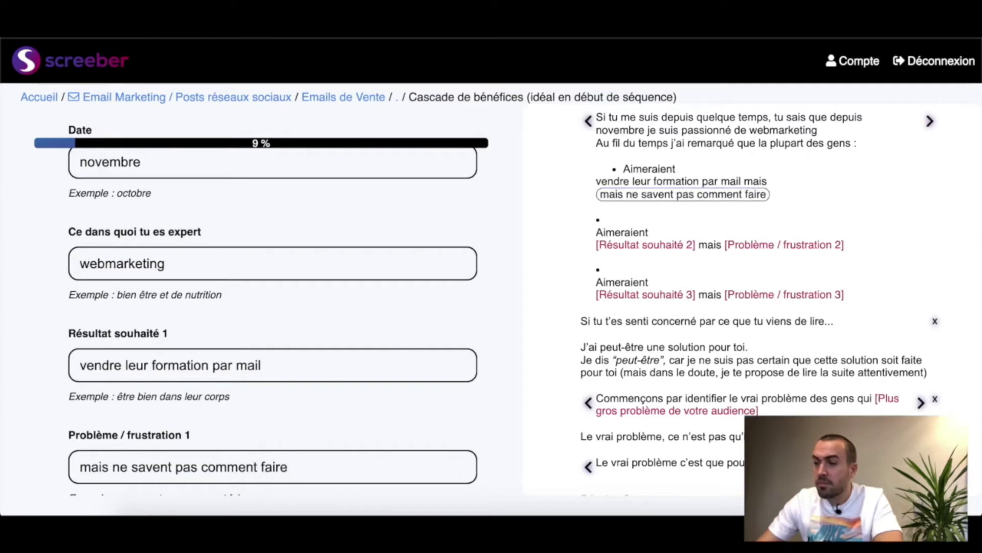
pyautogui.click(552, 262)
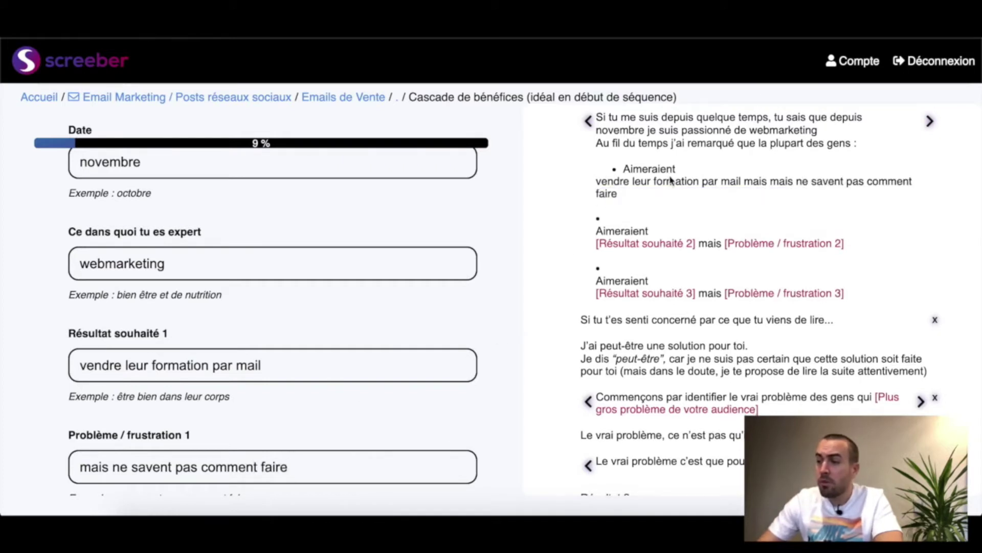
# - Examine the email preview from the first filled-in bullet through the remaining placeholders and problem paragraphs
pyautogui.scroll(-1, 701, 187)
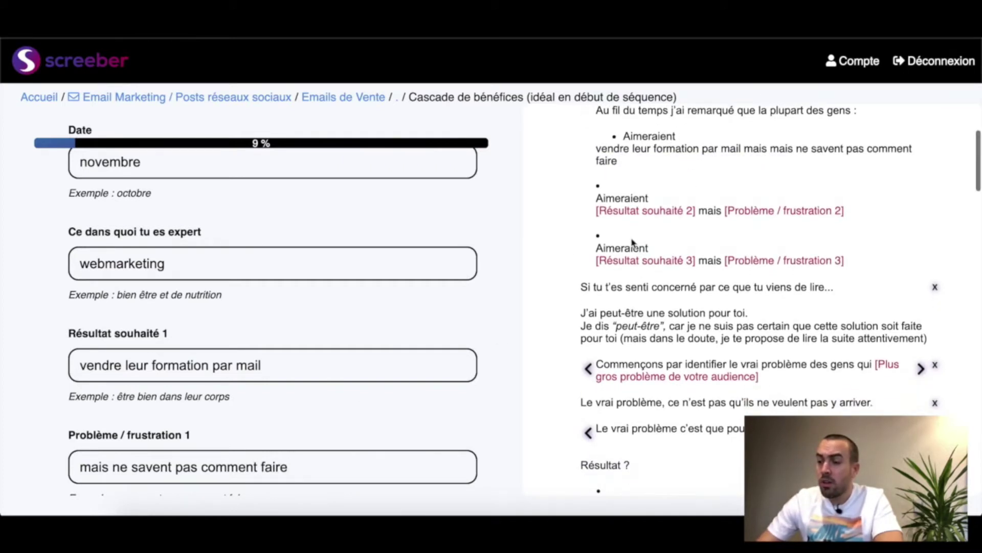
pyautogui.scroll(2, 632, 242)
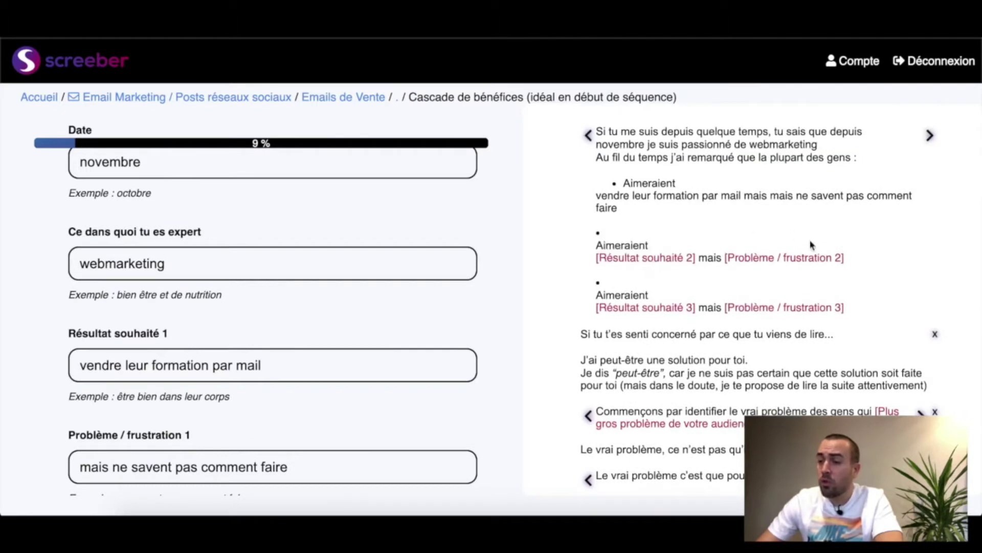
pyautogui.moveTo(623, 259)
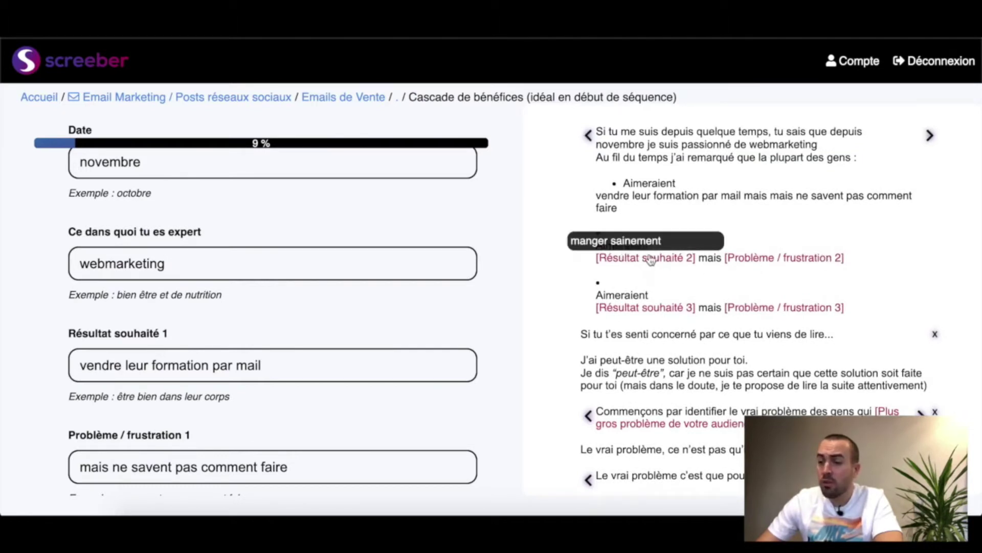
pyautogui.scroll(-1, 650, 258)
pyautogui.scroll(-1, 664, 264)
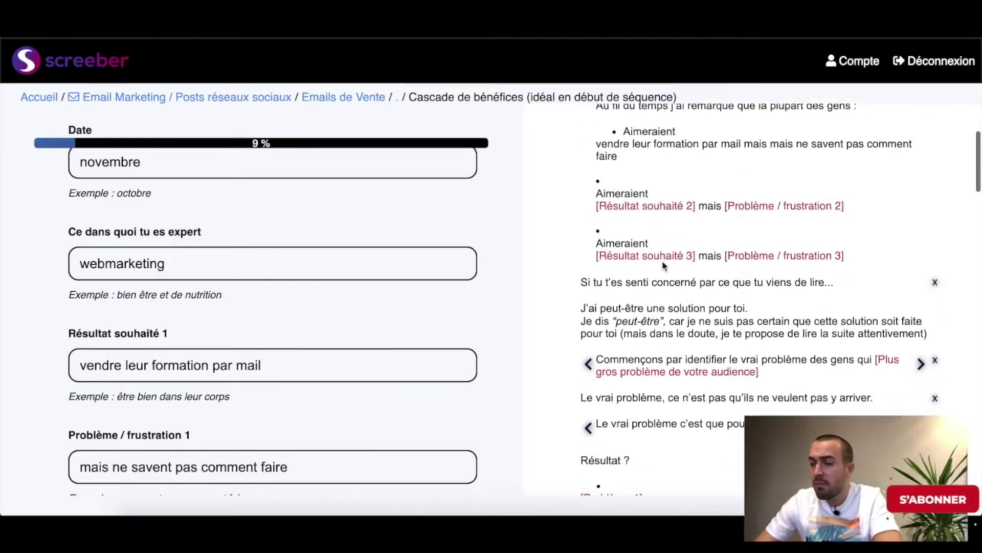
pyautogui.scroll(-1, 662, 261)
pyautogui.scroll(-4, 614, 230)
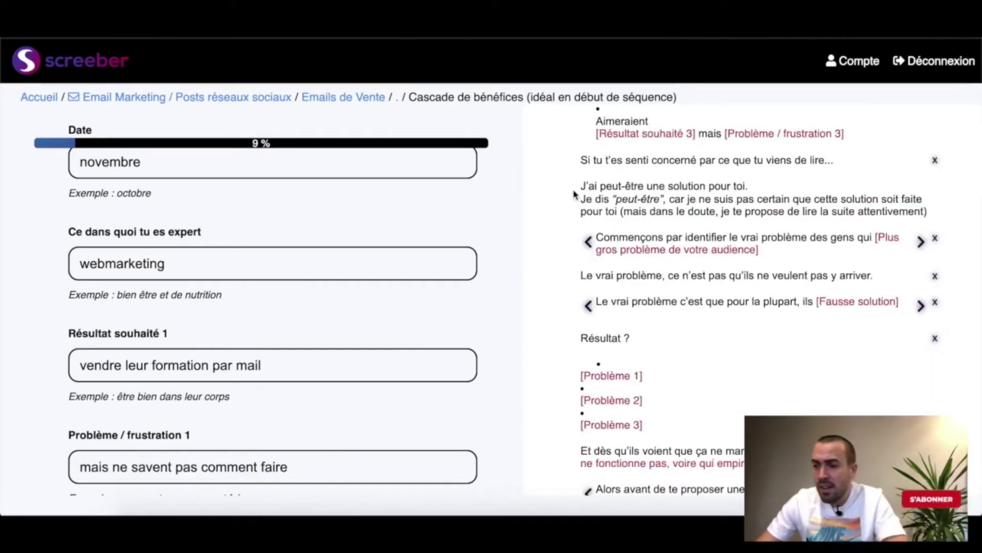
pyautogui.scroll(-1, 571, 210)
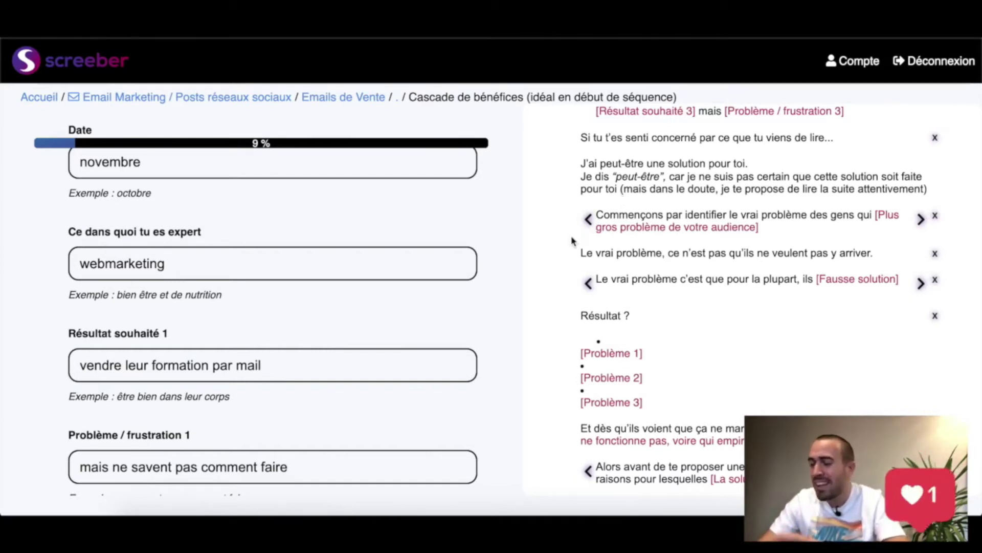
pyautogui.scroll(-1, 547, 236)
pyautogui.scroll(1, 554, 234)
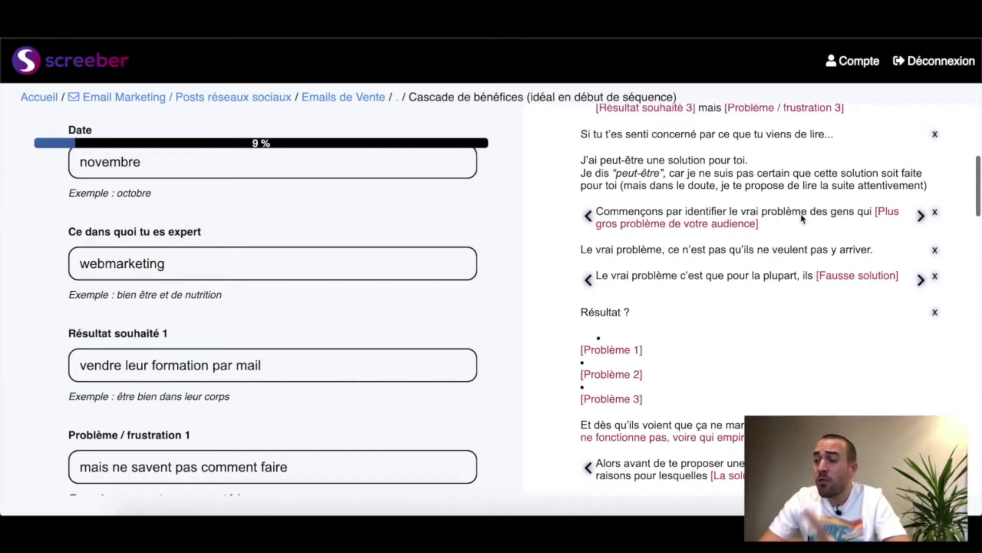
# - Fill in the "Plus gros problème de votre audience" placeholder with "ne vendent pas par mail"
pyautogui.moveTo(886, 215)
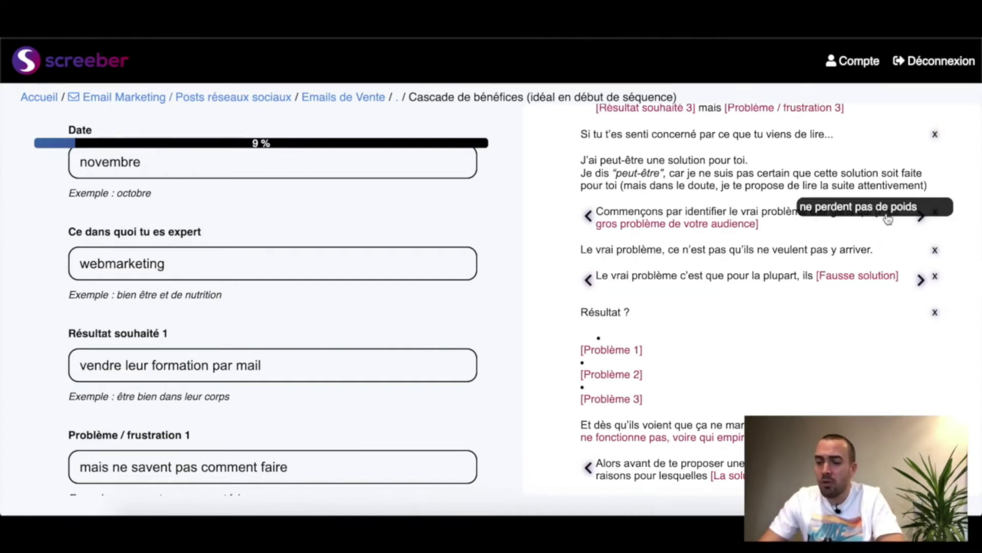
pyautogui.click(887, 217)
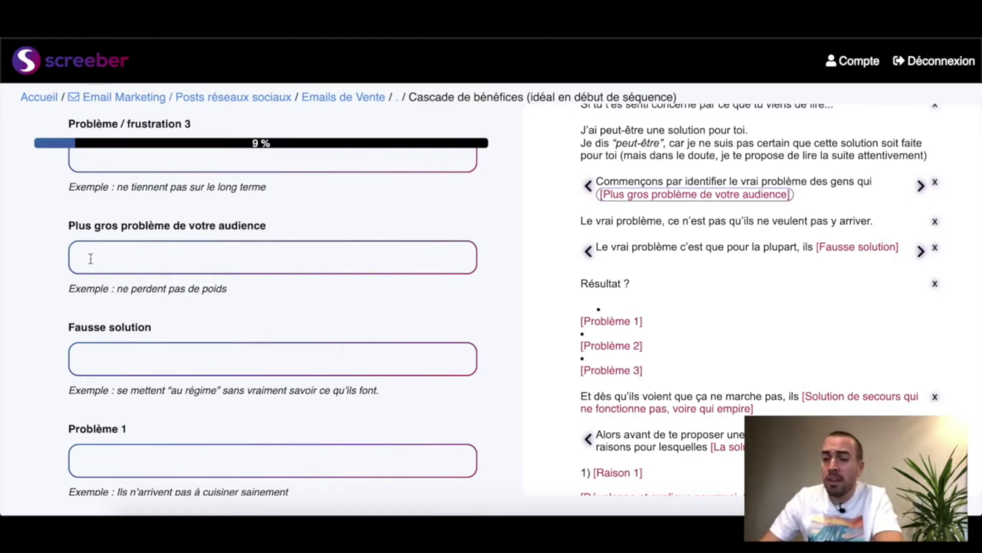
pyautogui.write('ne vende')
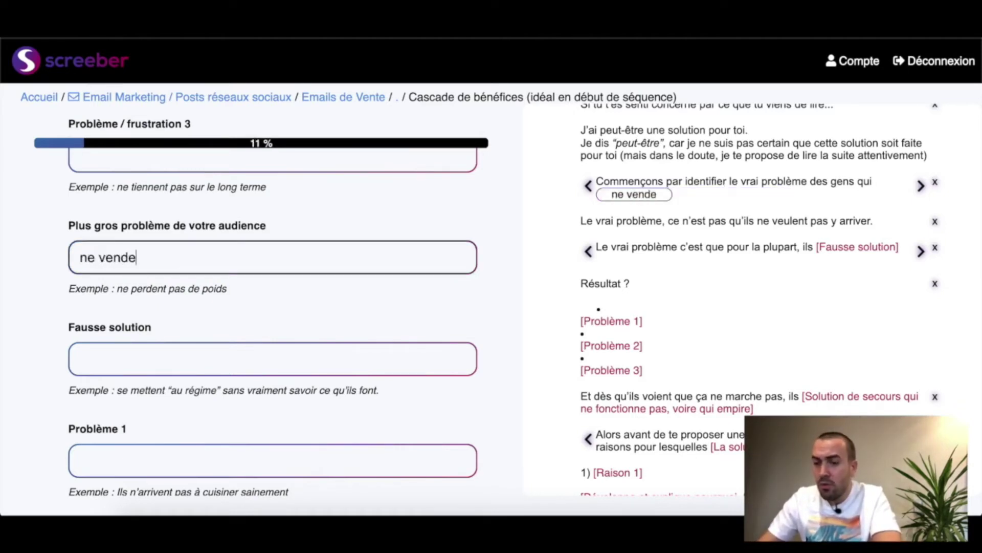
pyautogui.write('nt pas')
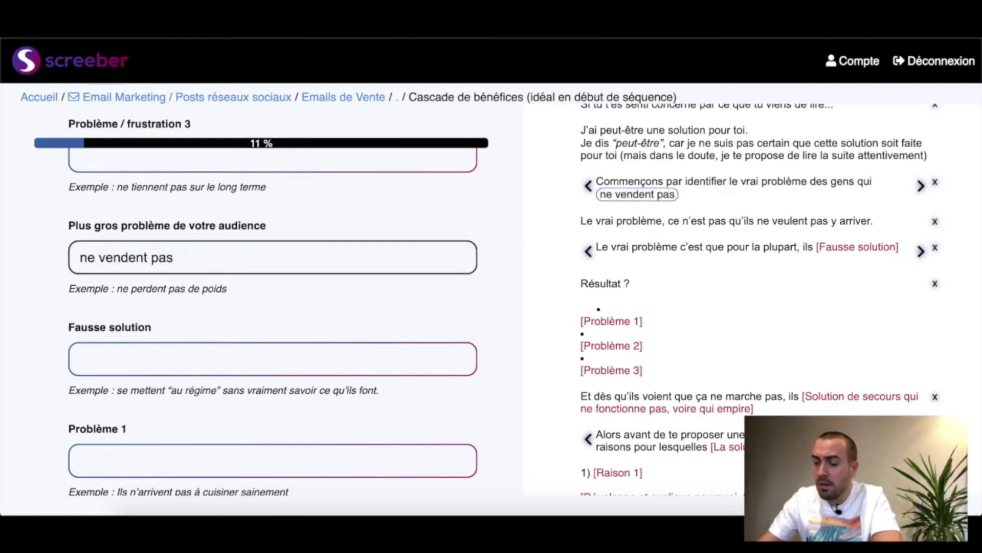
pyautogui.write(' par mail')
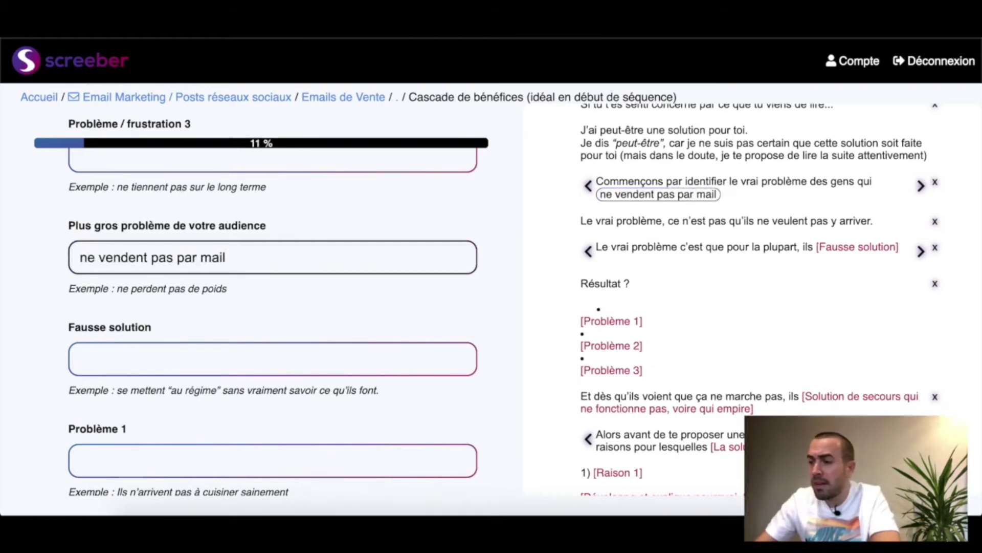
pyautogui.click(542, 220)
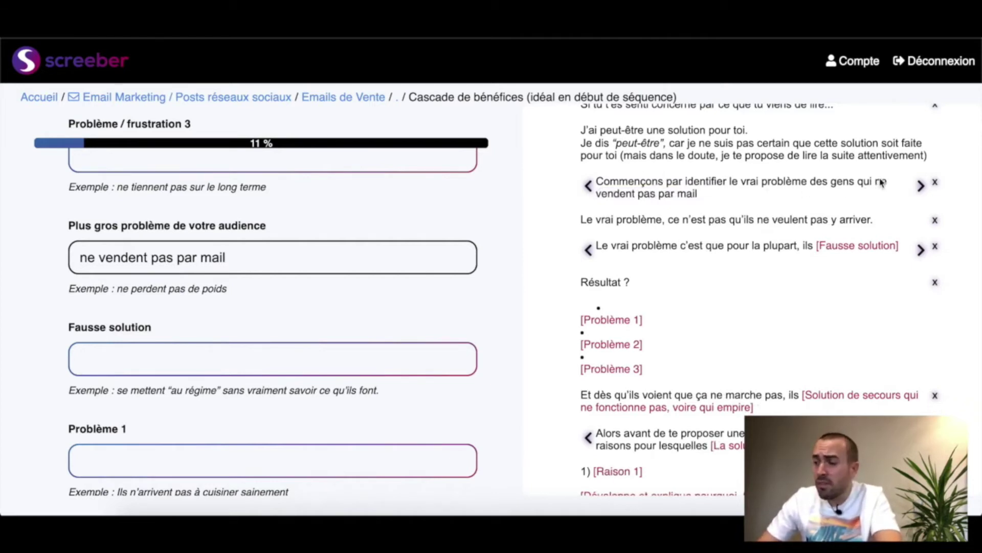
# - Try the alternative wording of the "Commençons par identifier le vrai problème" paragraph, and delete that paragraph from the email
pyautogui.click(920, 186)
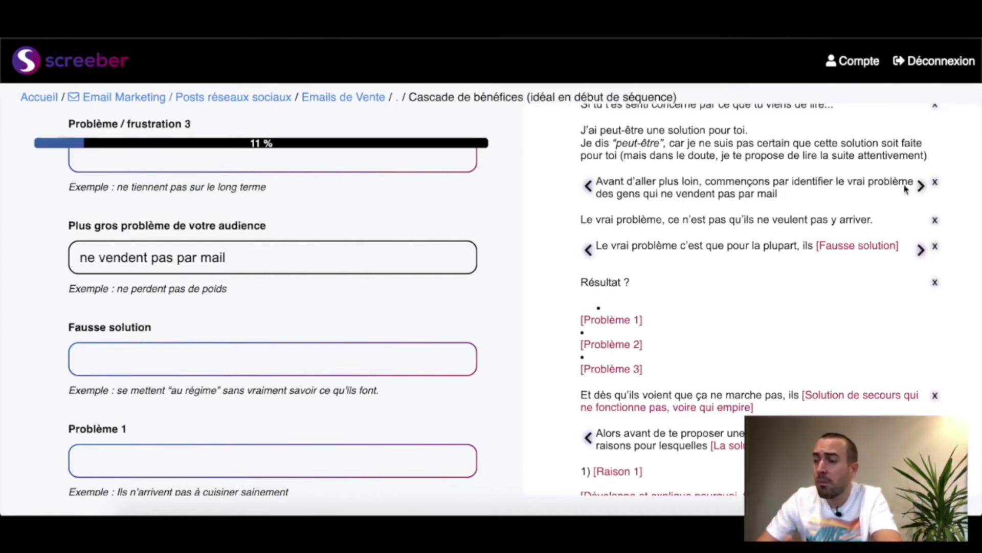
pyautogui.click(920, 186)
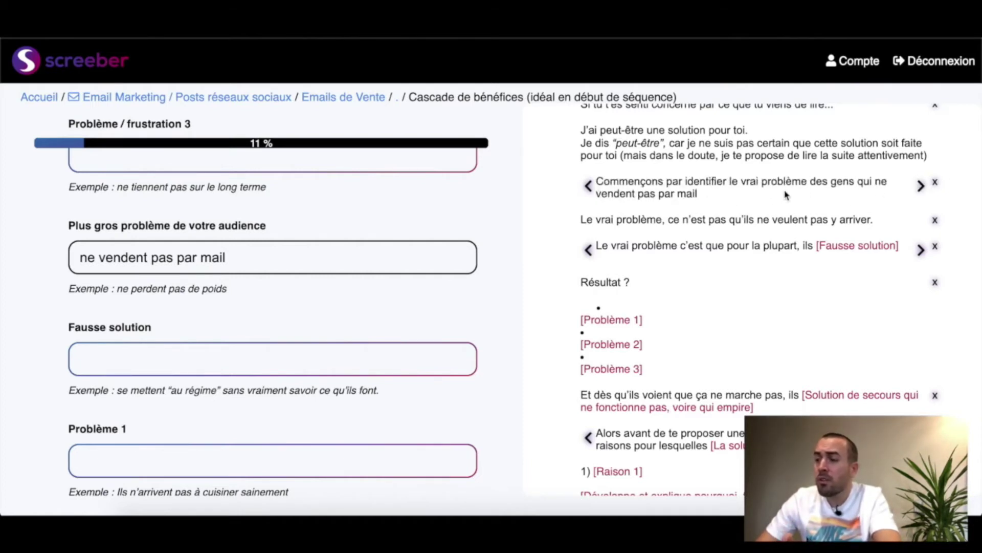
pyautogui.click(935, 183)
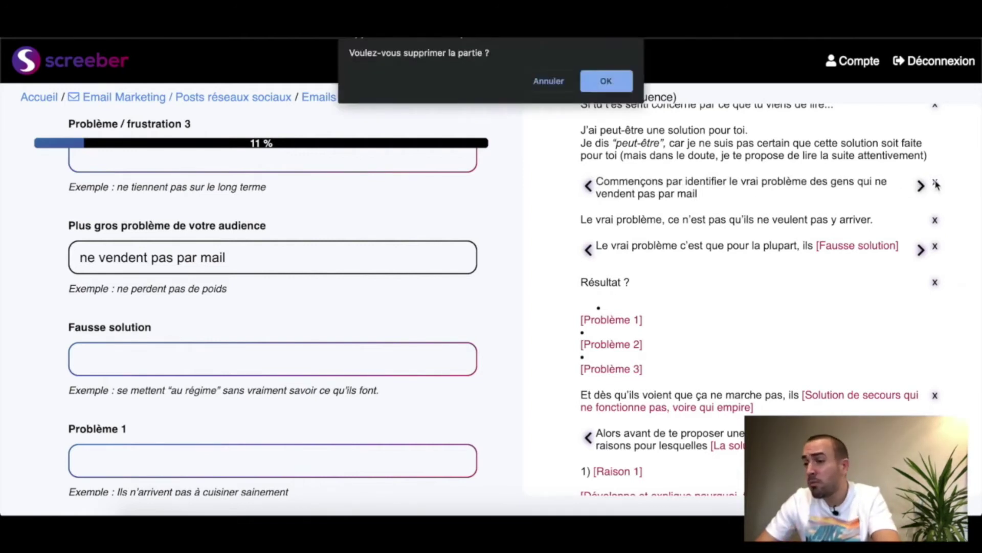
pyautogui.click(603, 87)
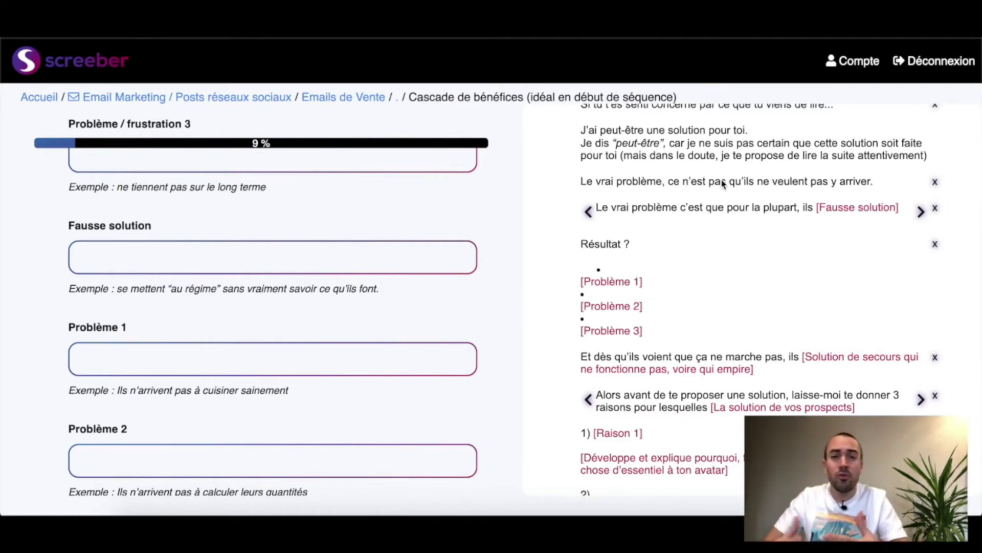
# - Review the email text from the introduction down to the "Fausse solution" placeholder, including that placeholder's example
pyautogui.scroll(-1, 723, 183)
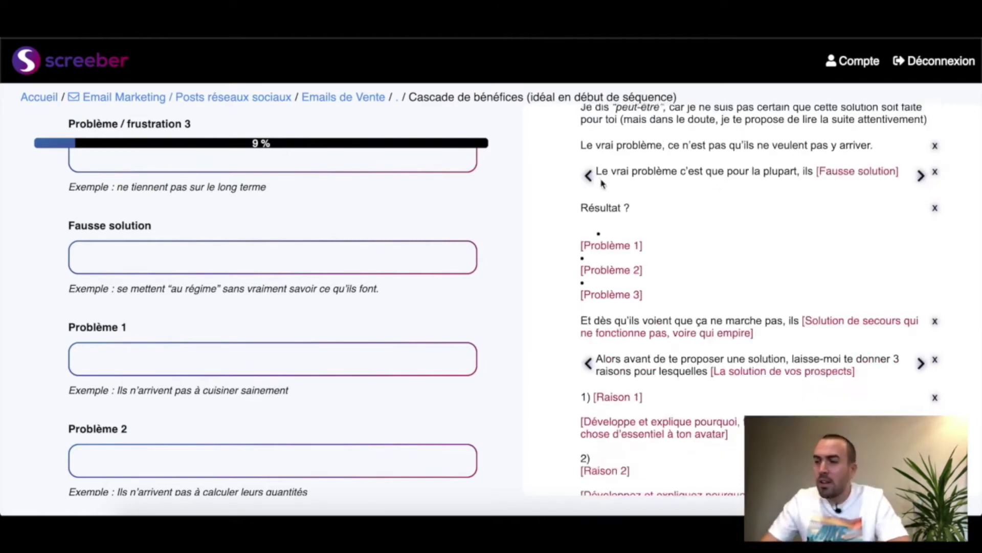
pyautogui.moveTo(866, 175)
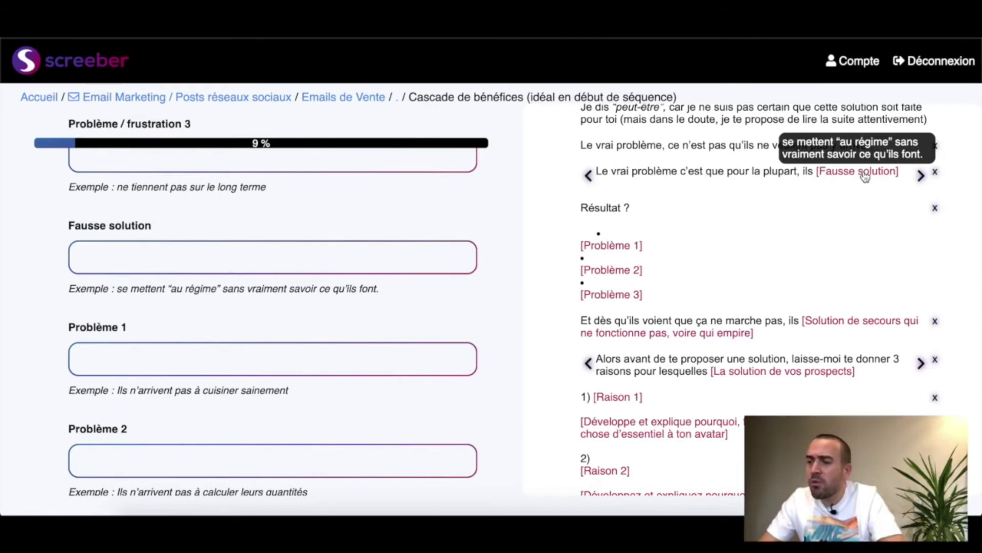
pyautogui.scroll(6, 778, 245)
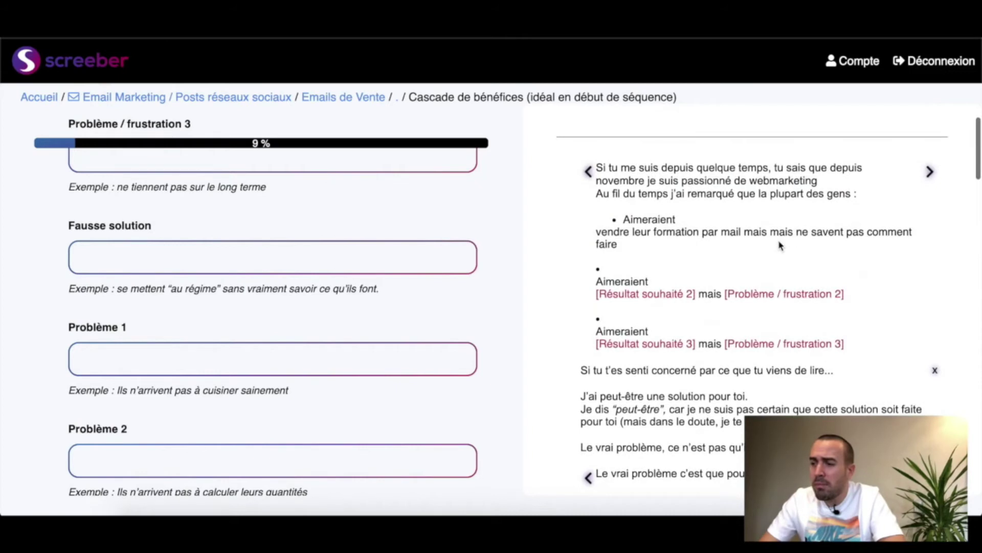
pyautogui.scroll(-1, 832, 243)
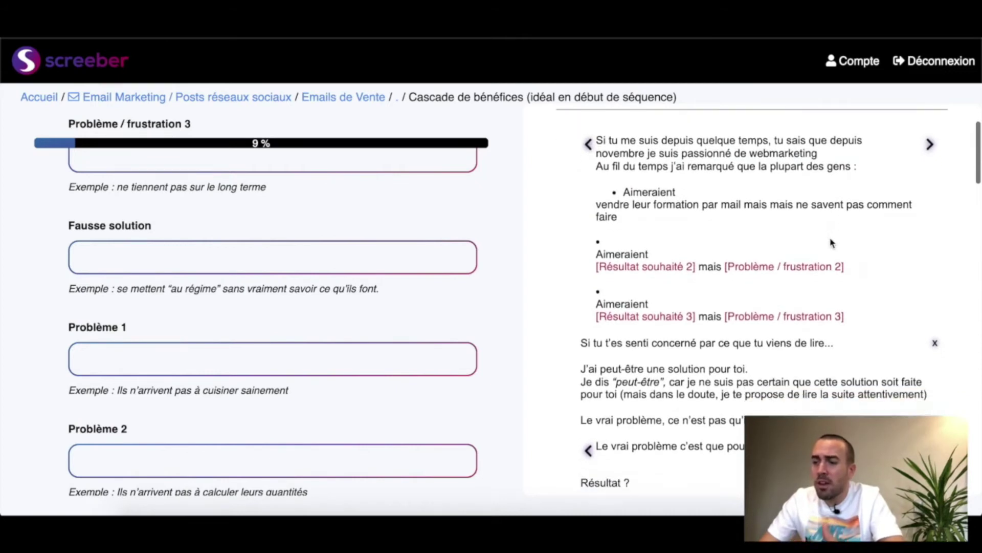
pyautogui.scroll(-4, 698, 222)
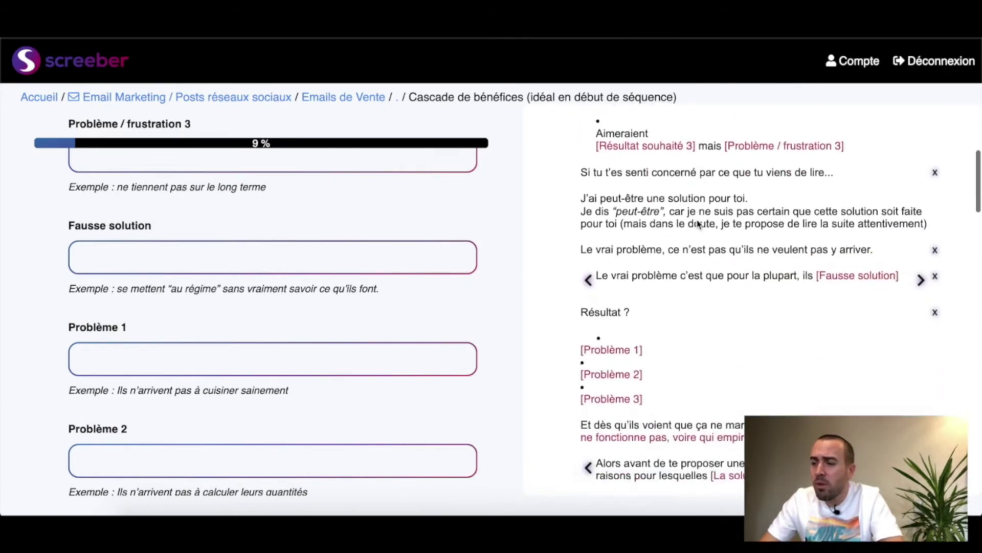
pyautogui.scroll(-1, 699, 224)
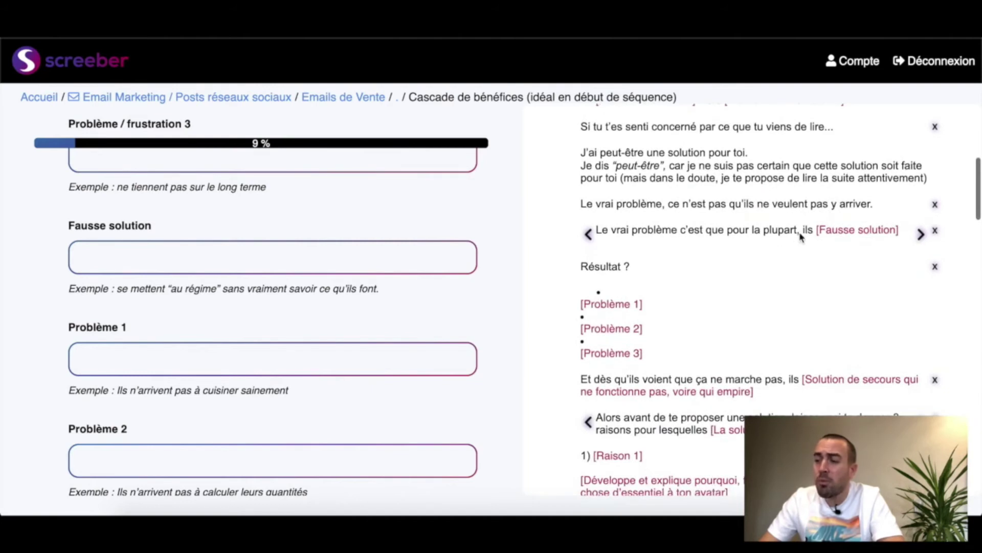
# - Fill in the "Fausse solution" placeholder with "utilisent l'email marketing de la mauvaise manière"
pyautogui.moveTo(853, 236)
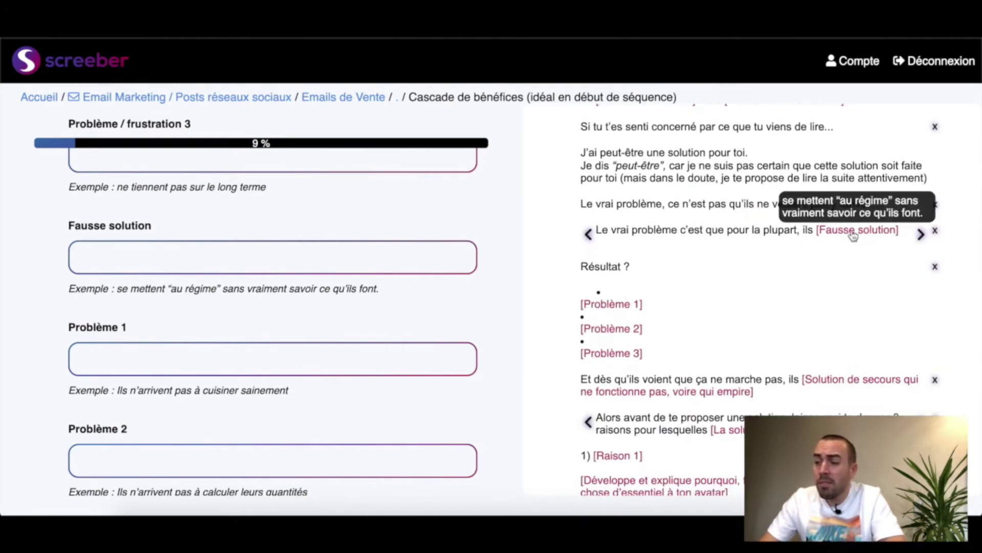
pyautogui.click(852, 233)
pyautogui.write('uti')
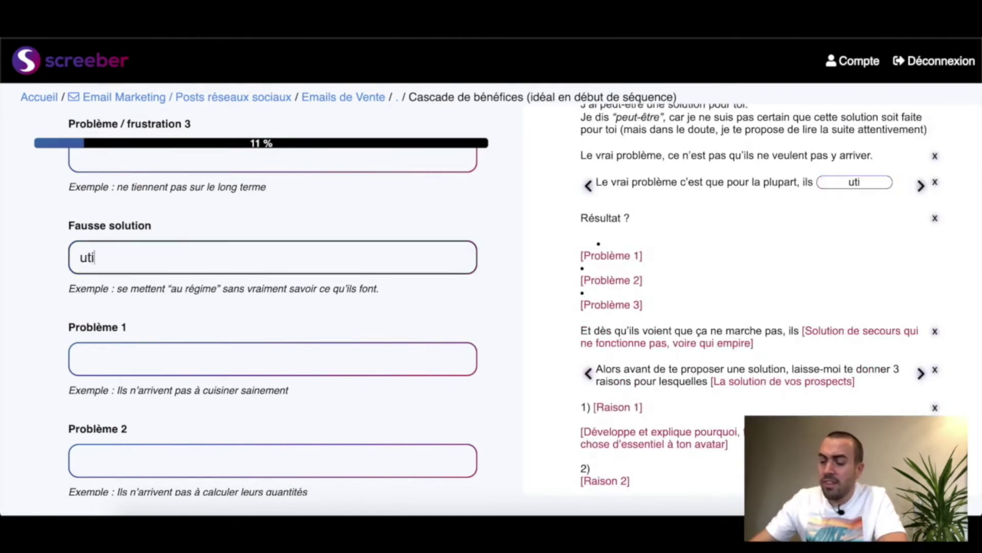
pyautogui.write("lisent l'email m")
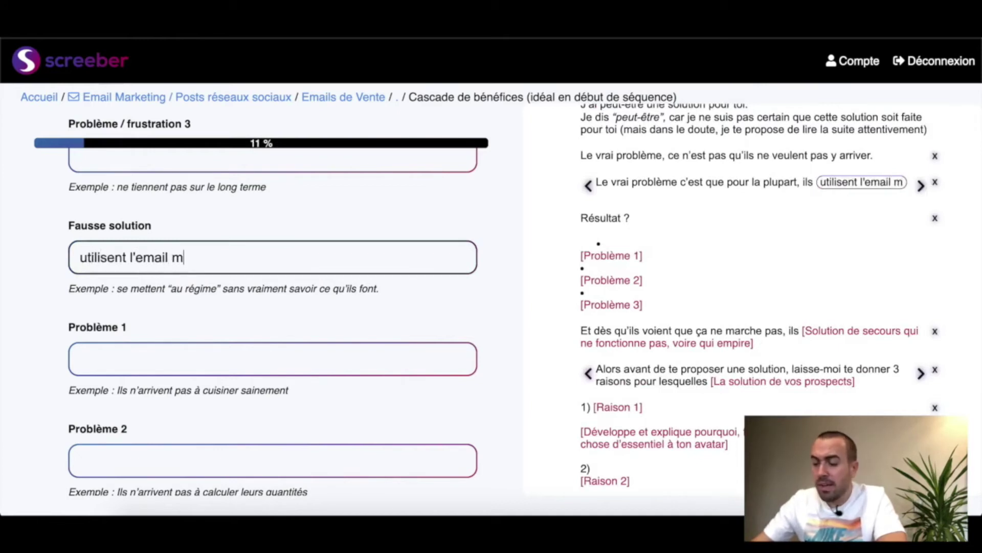
pyautogui.write('arketing de la ')
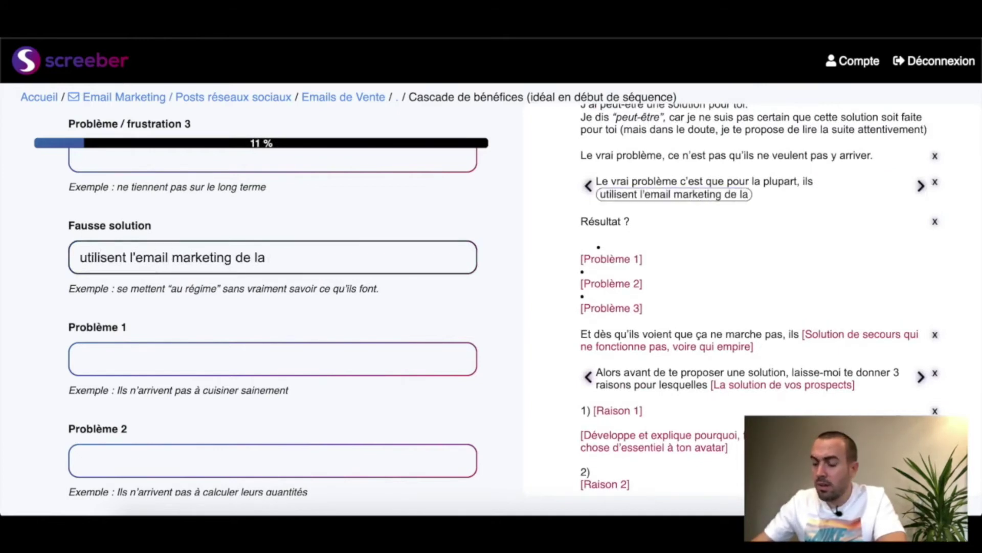
pyautogui.write('mauvaise mani')
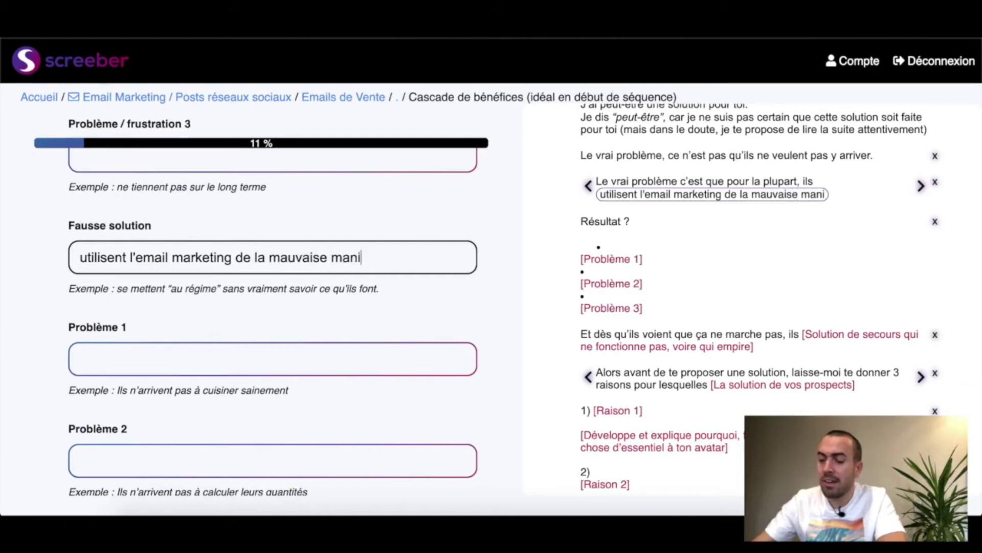
pyautogui.write('ère')
# - Fill in the "Problème 1" placeholder with "Ils ne vendent pas" and "Problème 2" with "ils perdent du temps"
pyautogui.scroll(-1, 669, 252)
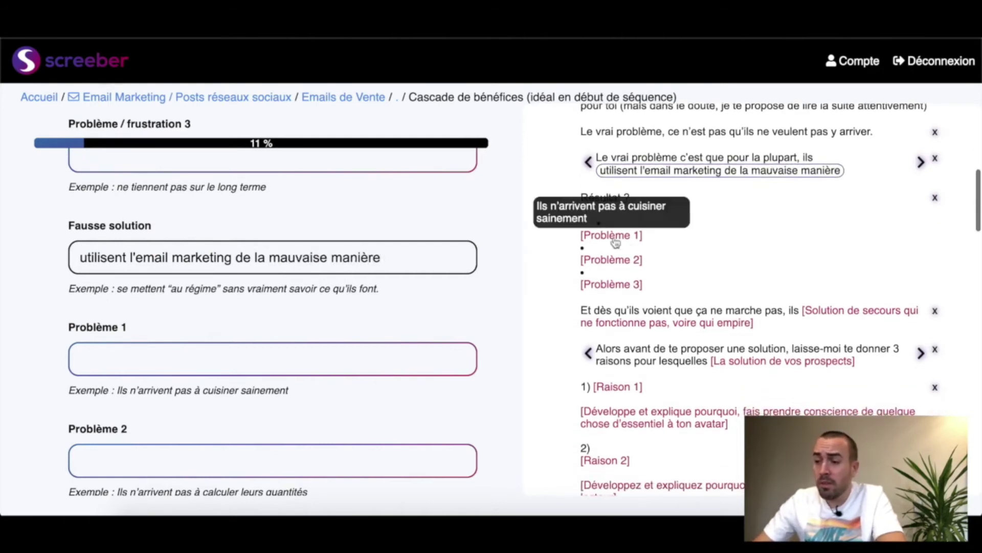
pyautogui.click(616, 242)
pyautogui.write('Ils ne ')
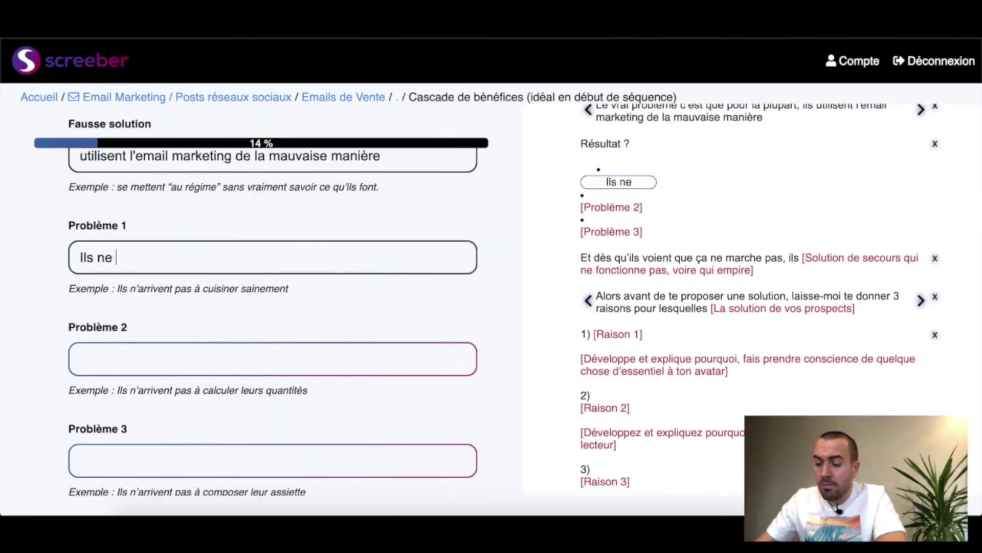
pyautogui.write('vendent pas')
pyautogui.click(617, 217)
pyautogui.write('ils perd')
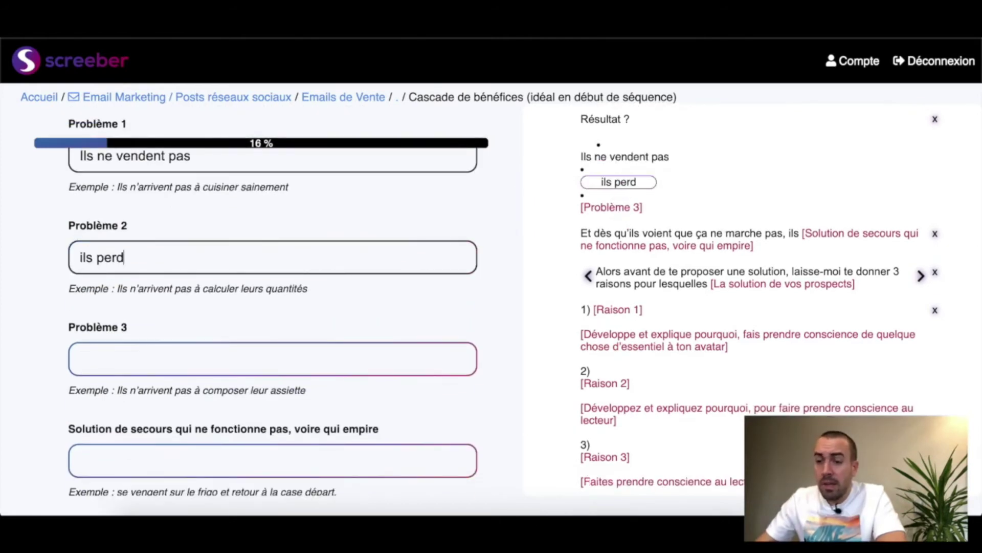
pyautogui.write('ent du temps')
# - Fill in the "Problème 3" placeholder with "ils perdent de l'argent"
pyautogui.click(289, 356)
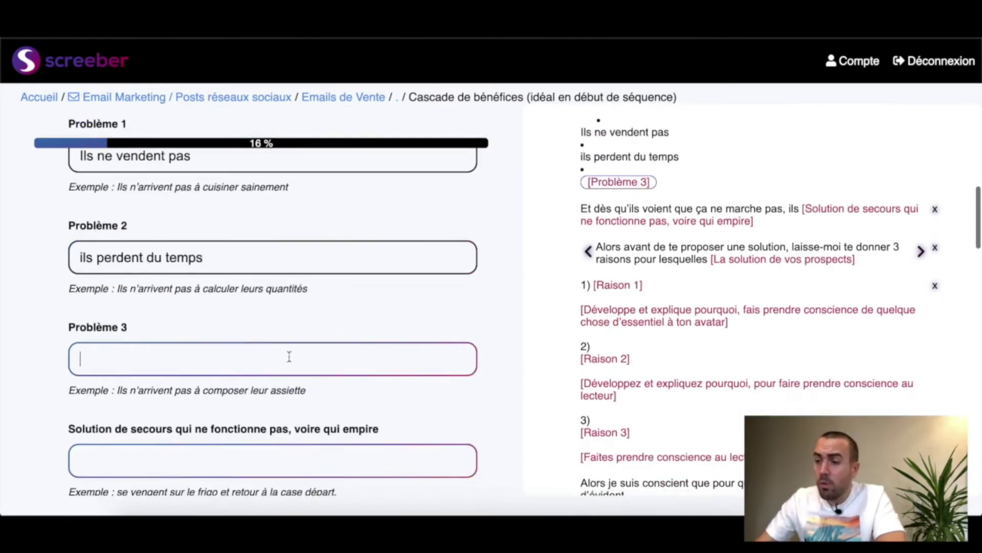
pyautogui.write('ils perdent')
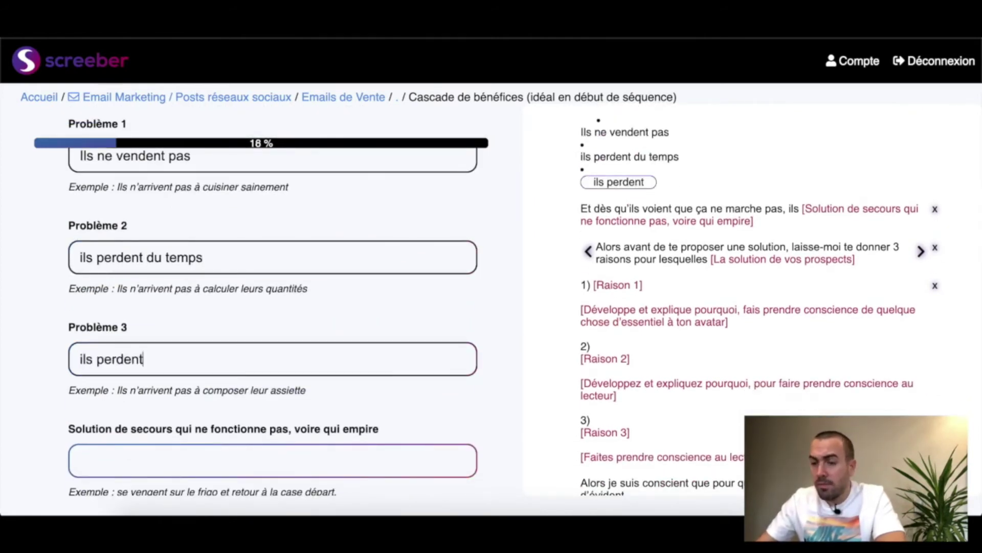
pyautogui.write(" de l'argent")
# - Switch the "Alors avant de te proposer une solution" paragraph to the wording "voyons ensemble 3 raisons pour lesquelles ça ne peut pas marcher"
pyautogui.scroll(3, 538, 317)
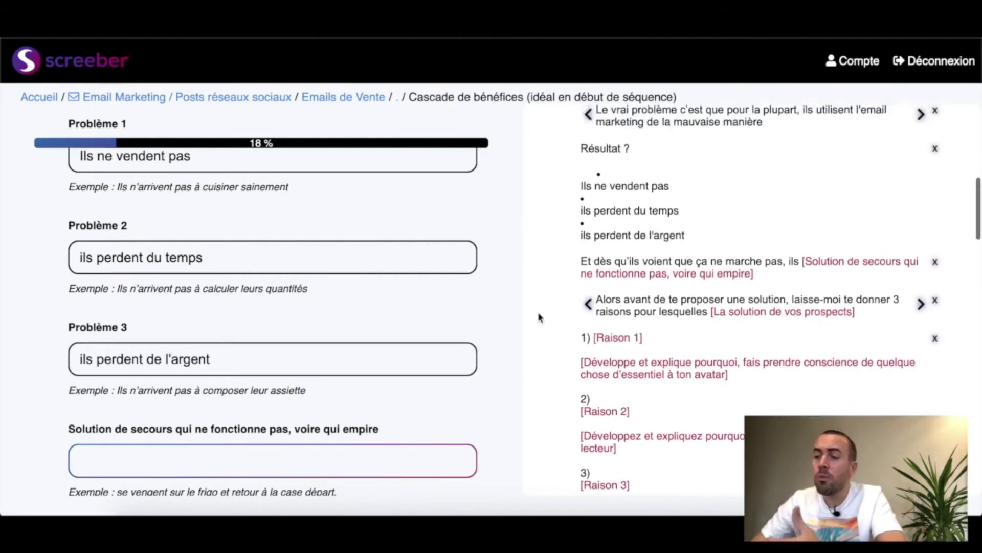
pyautogui.scroll(-1, 539, 317)
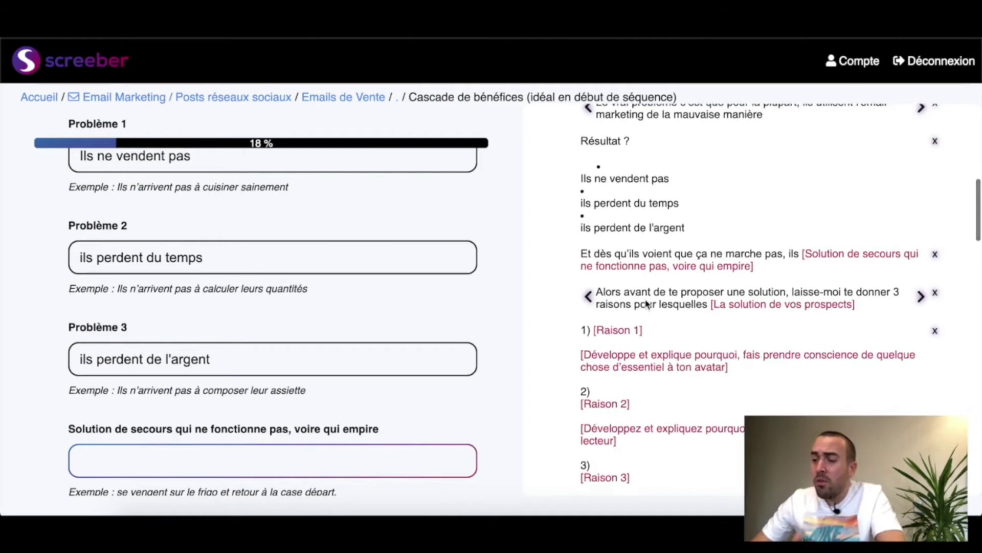
pyautogui.scroll(-1, 668, 303)
pyautogui.scroll(-1, 700, 300)
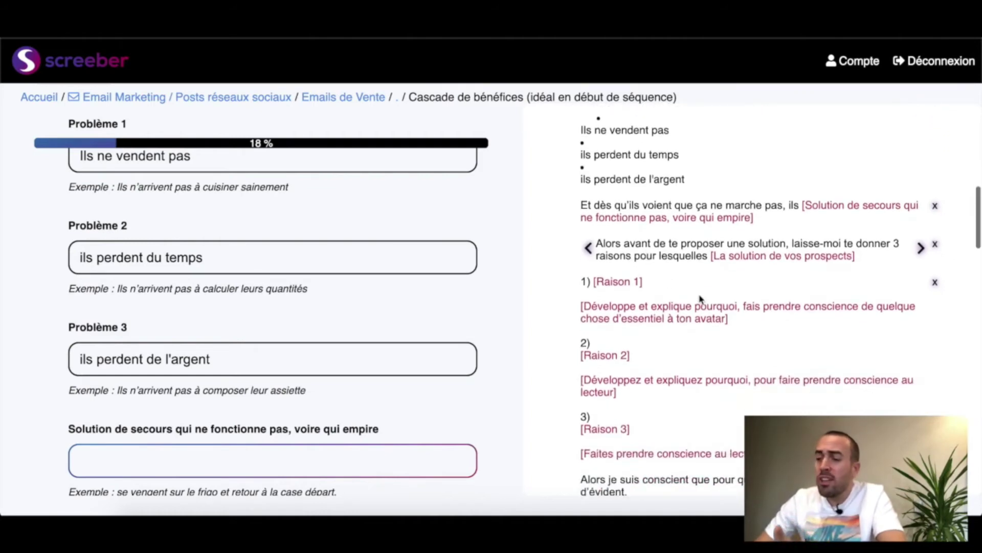
pyautogui.click(921, 251)
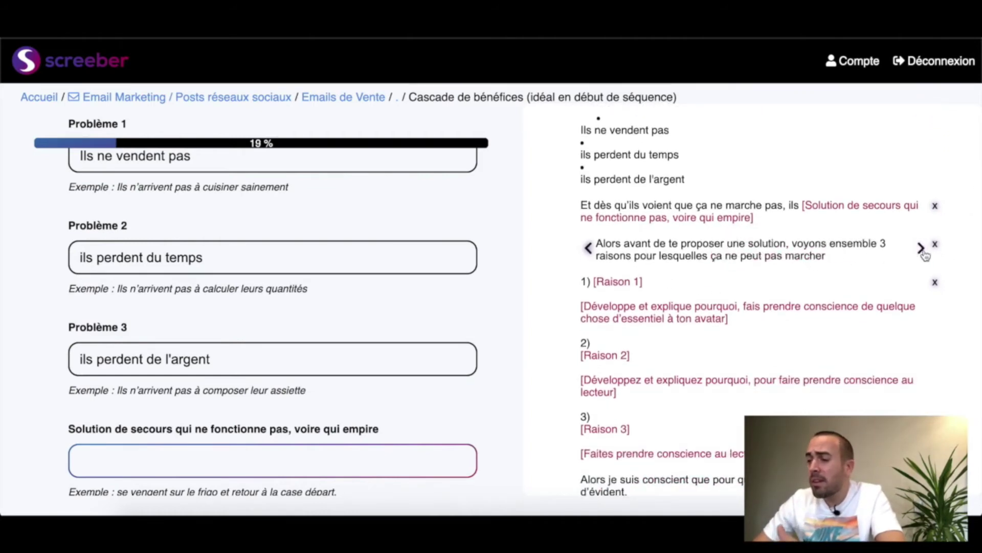
# - Look through the email's remaining "Bénéfice" placeholders down to its closing lines, and return to the home page
pyautogui.scroll(-20, 772, 291)
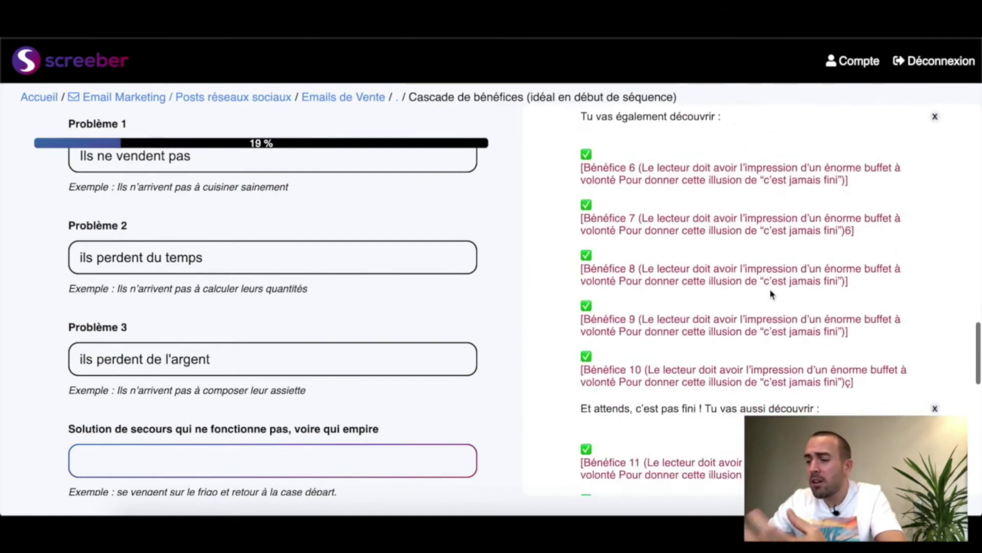
pyautogui.scroll(-15, 771, 295)
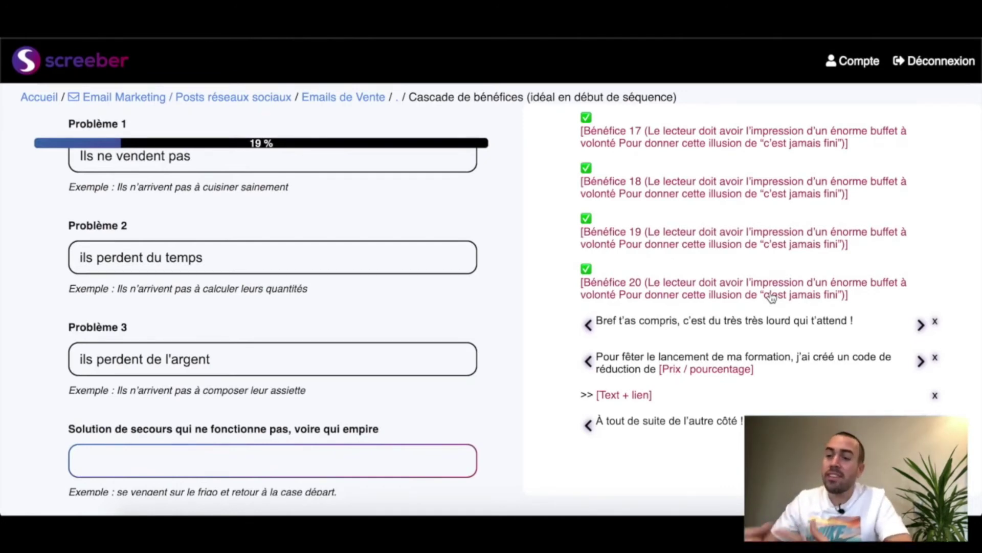
pyautogui.click(134, 100)
pyautogui.click(48, 100)
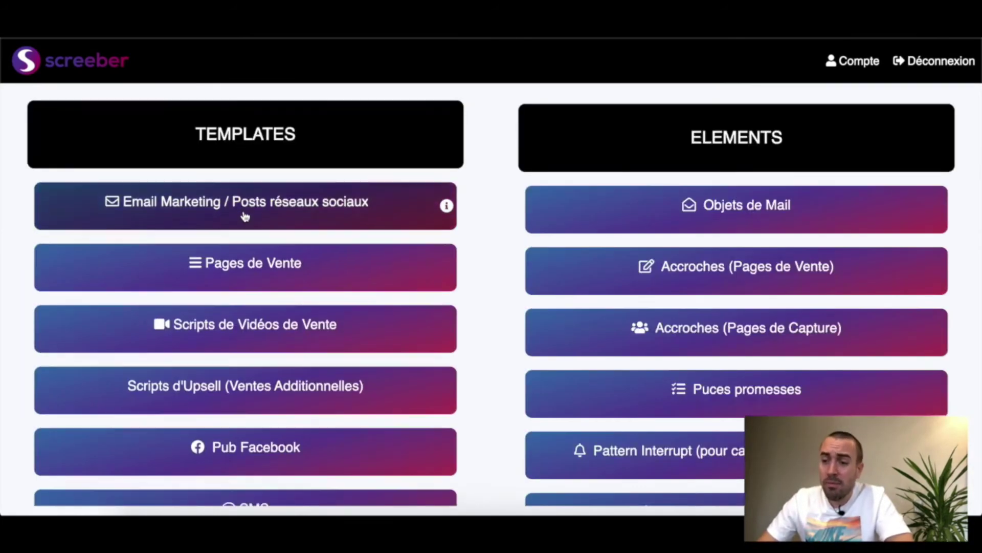
# - Open the Facebook ad template "Modèle de pub plutôt stylé (1)" under "Vente d'infoproduits", look through its text, and return to the home page
pyautogui.scroll(-3, 307, 208)
pyautogui.click(297, 395)
pyautogui.click(494, 238)
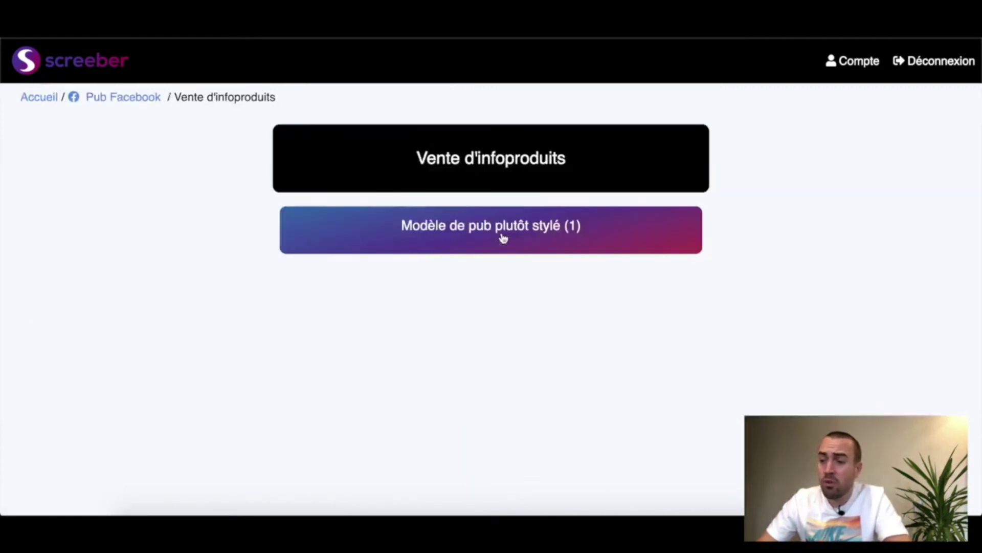
pyautogui.click(503, 238)
pyautogui.scroll(-3, 532, 245)
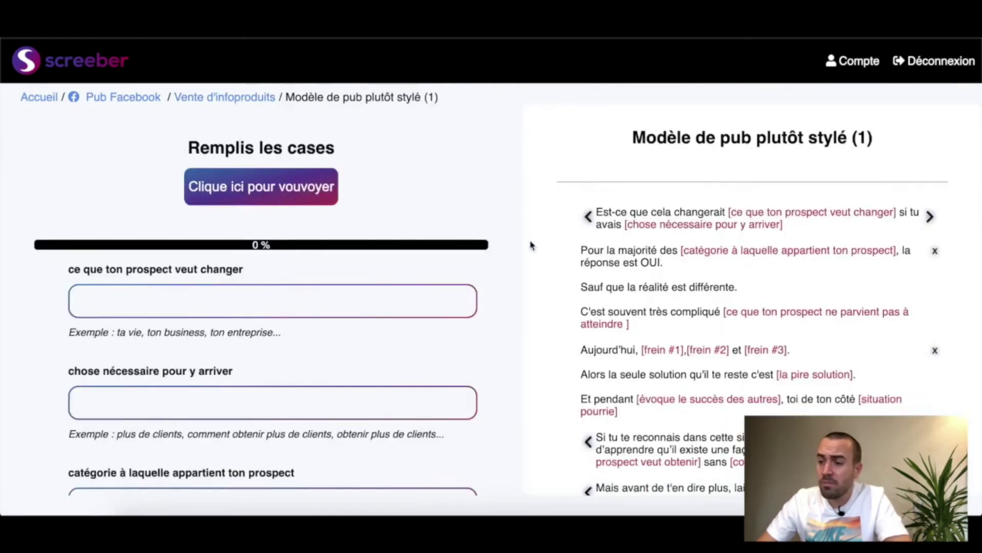
pyautogui.scroll(-3, 642, 236)
pyautogui.scroll(5, 665, 235)
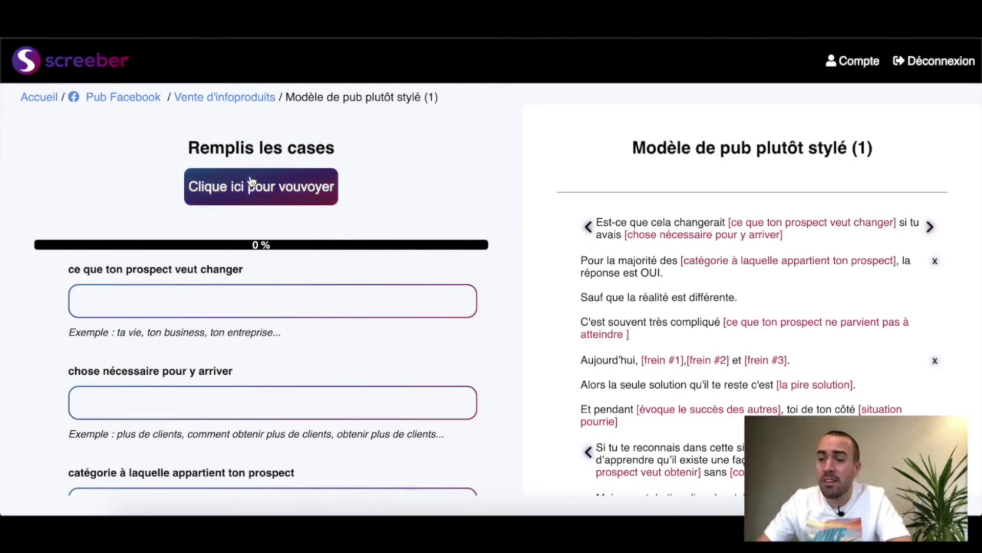
pyautogui.click(52, 100)
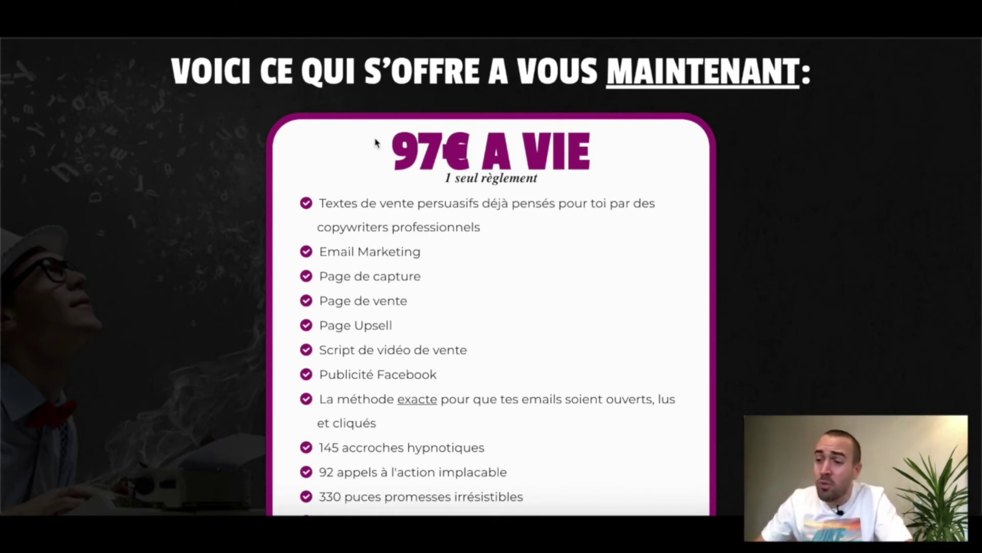
# - Examine the Screeber sales page's lifetime price and the list of included content down to the order button
pyautogui.moveTo(395, 145); pyautogui.dragTo(593, 146)
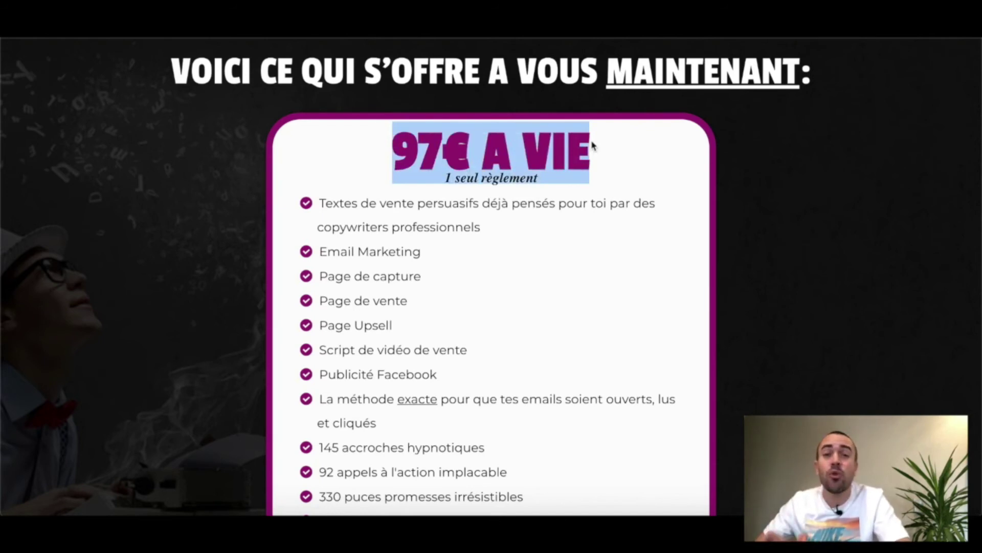
pyautogui.click(504, 174)
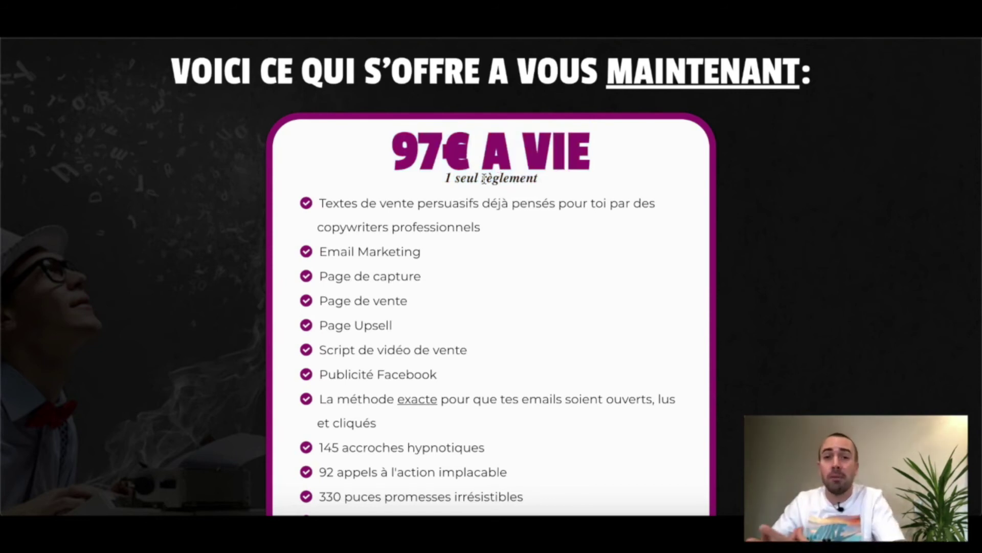
pyautogui.scroll(-1, 484, 178)
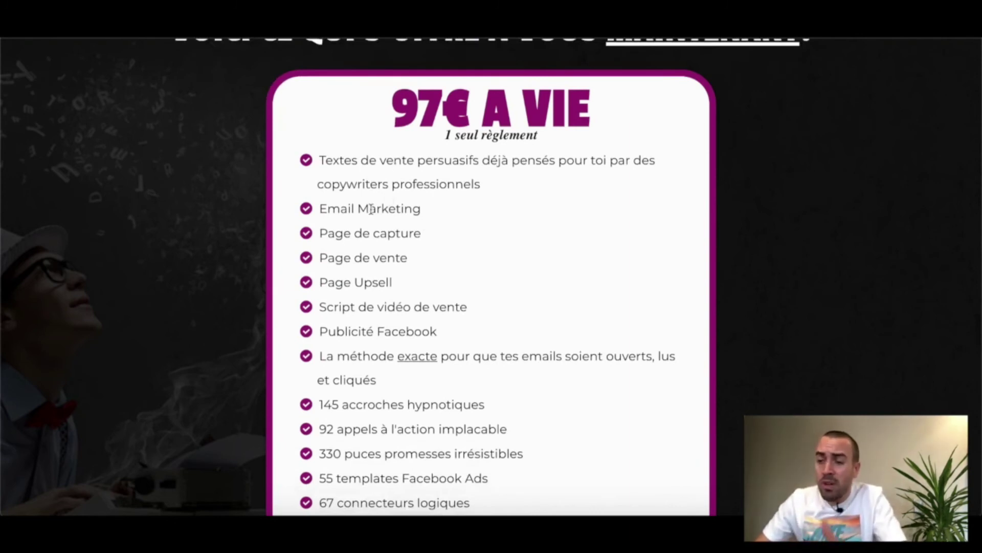
pyautogui.scroll(-1, 376, 208)
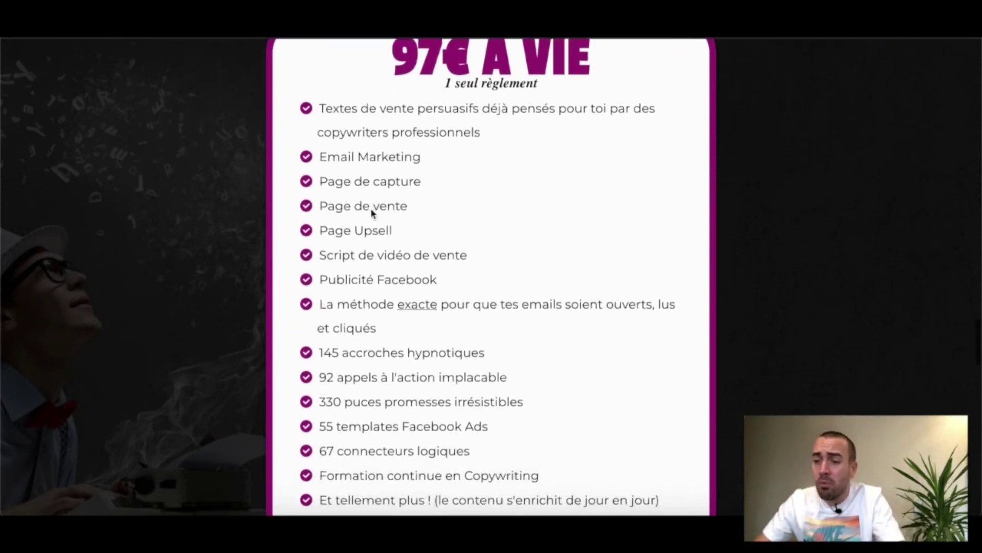
pyautogui.scroll(-1, 392, 232)
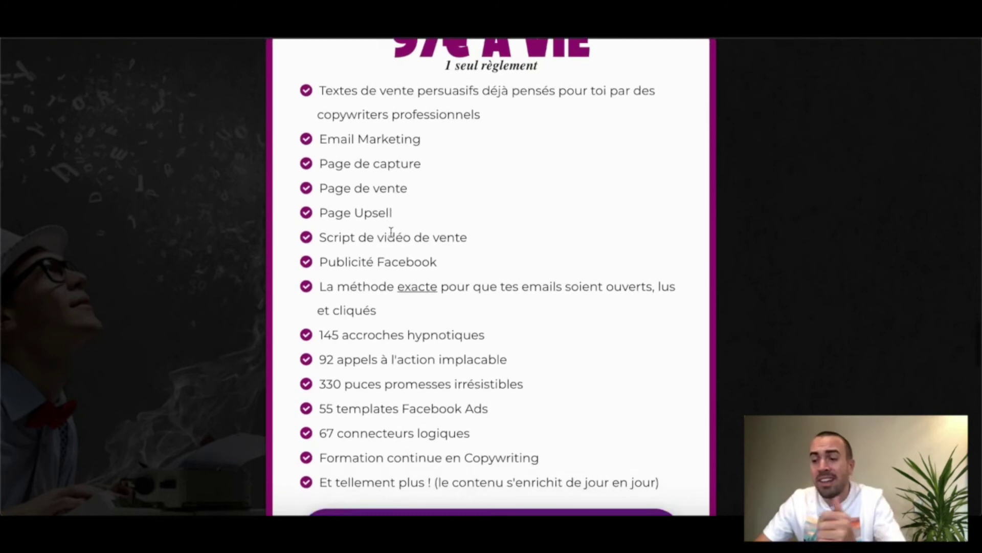
pyautogui.scroll(-1, 392, 232)
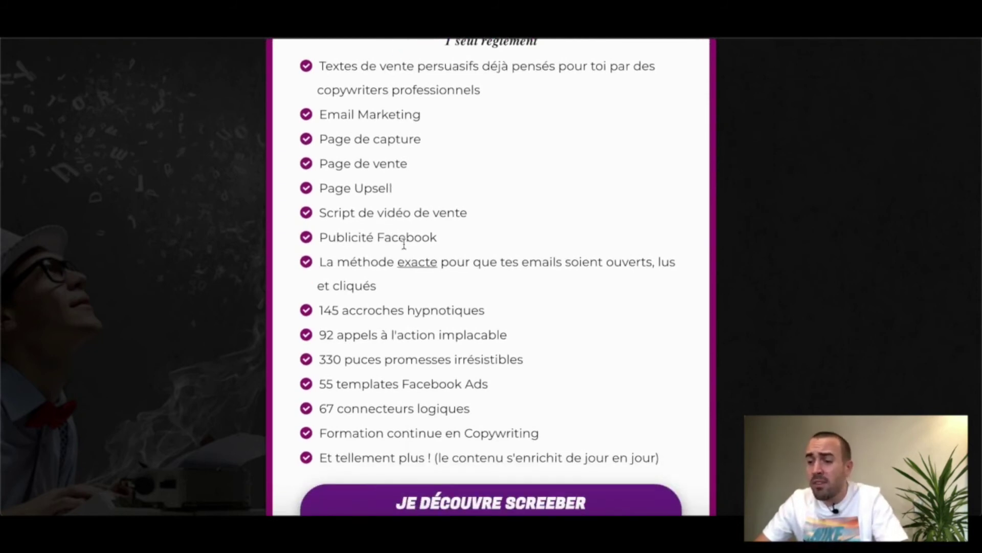
pyautogui.scroll(-1, 403, 244)
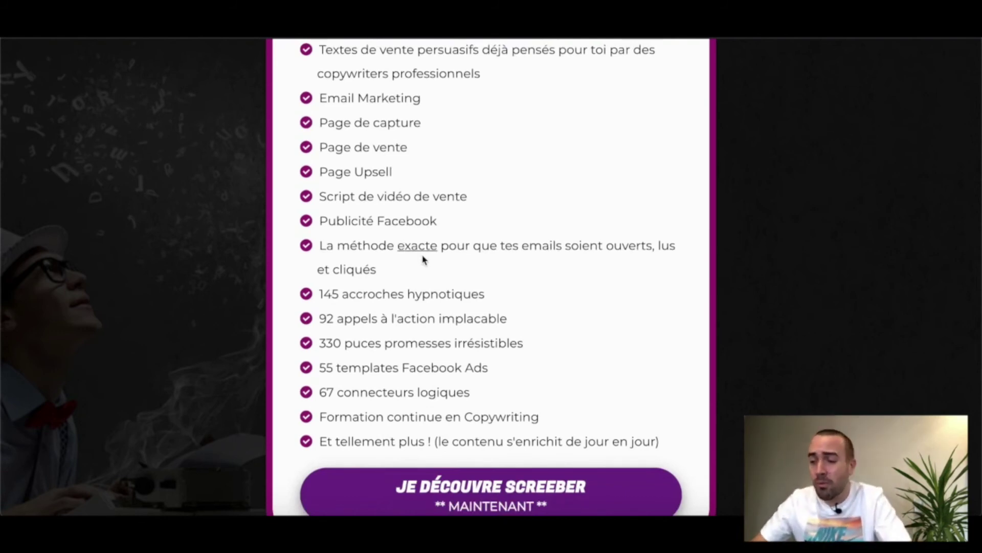
pyautogui.scroll(-3, 423, 259)
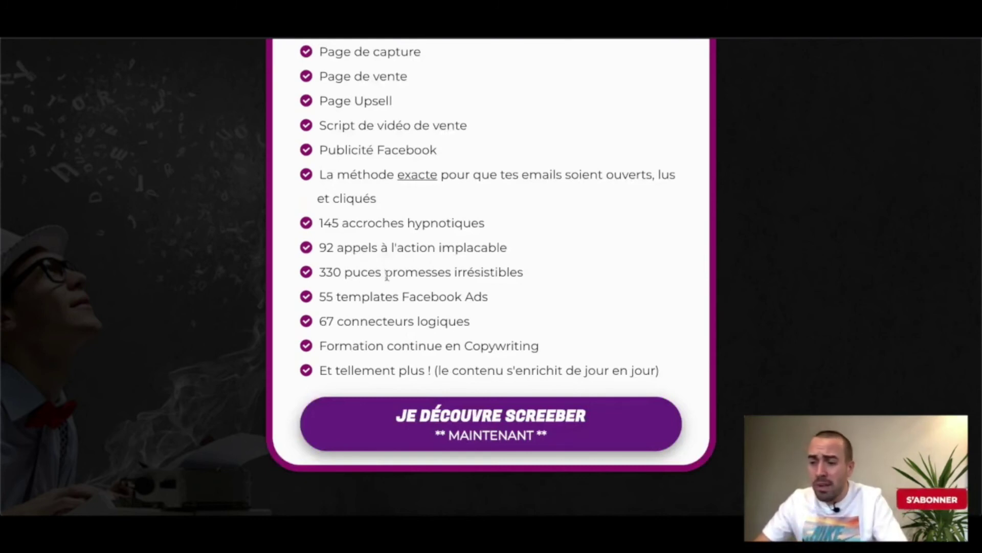
# - Highlight the "Formation continue en Copywriting" line in the offer, and read over the whole offer again from its heading
pyautogui.moveTo(318, 345); pyautogui.dragTo(548, 340)
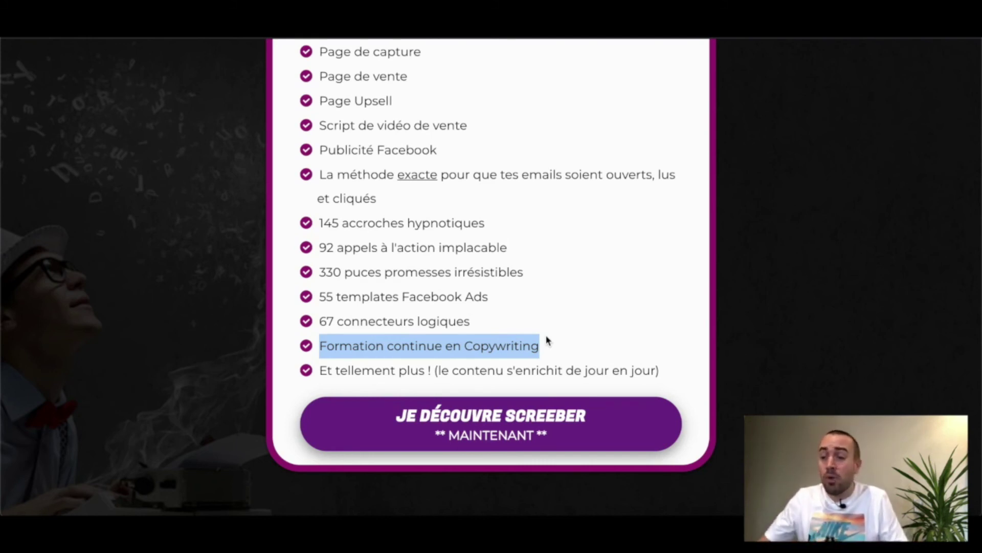
pyautogui.scroll(6, 547, 340)
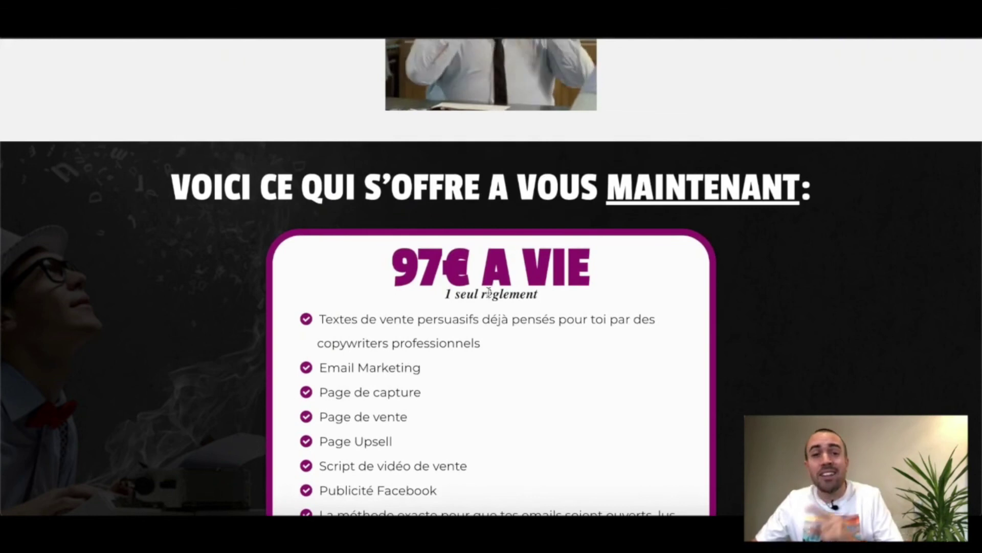
pyautogui.scroll(-2, 488, 292)
pyautogui.scroll(-1, 489, 297)
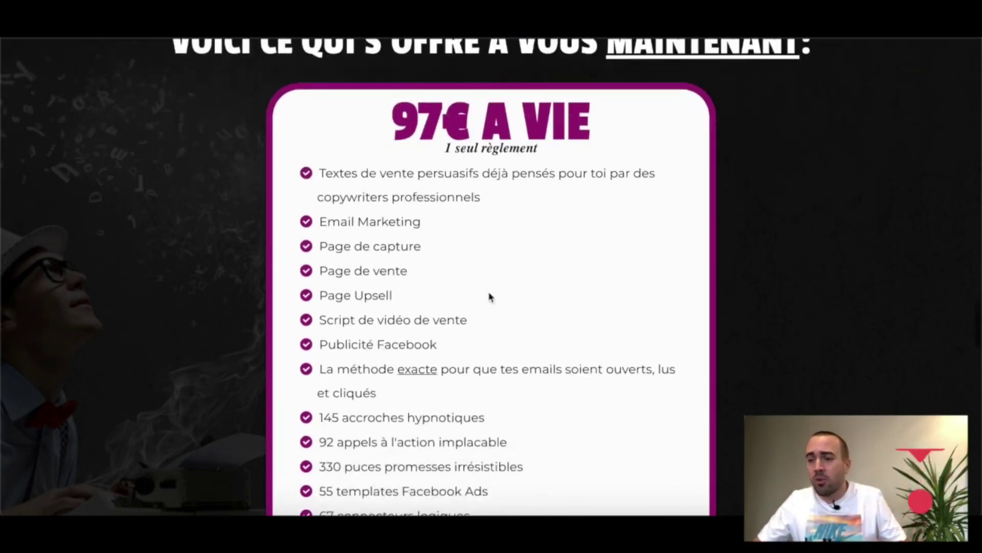
pyautogui.scroll(-2, 489, 297)
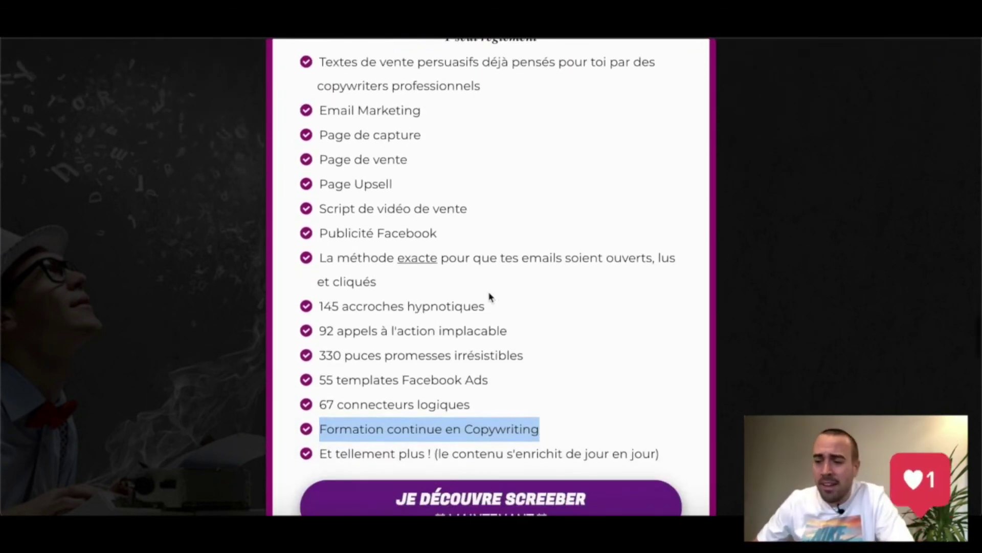
pyautogui.scroll(-1, 489, 297)
pyautogui.scroll(-1, 487, 296)
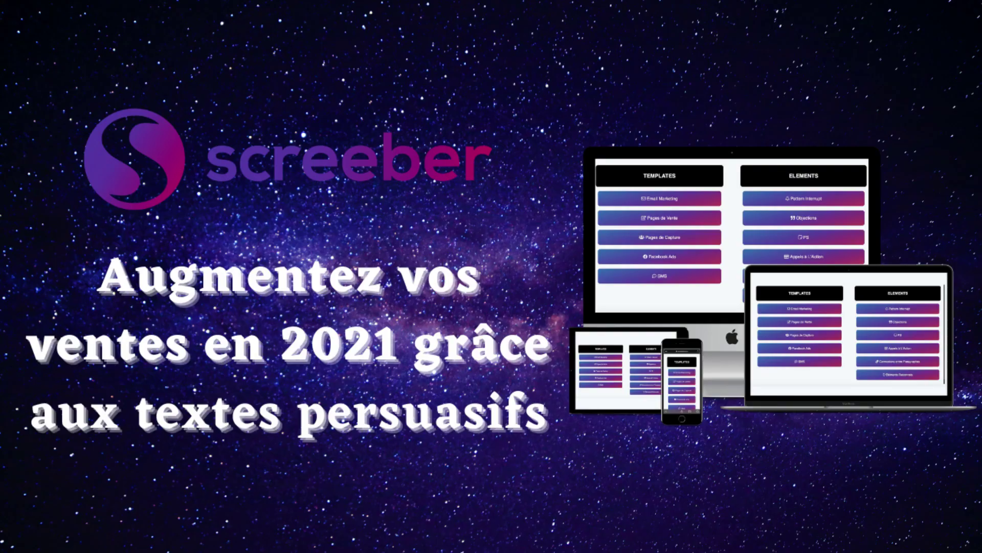